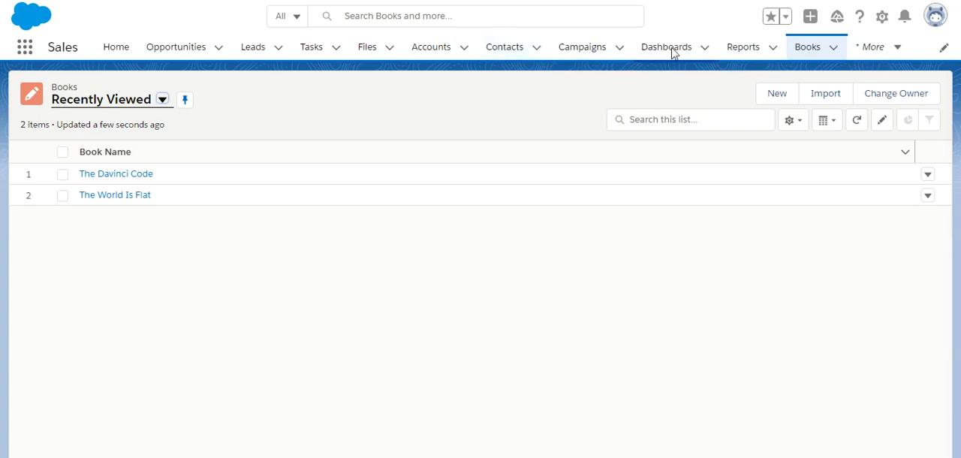
Open Setup's Object Manager and start defining a new custom object.
left_click(880, 24)
left_click(811, 59)
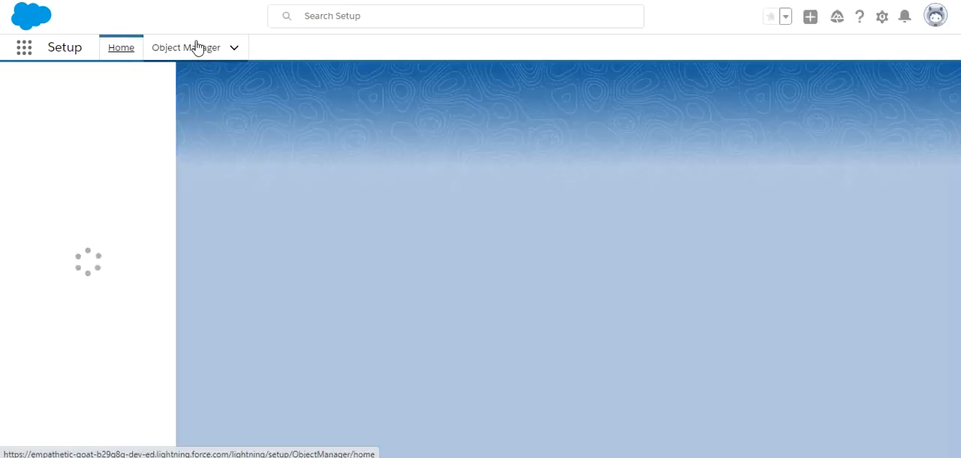
left_click(196, 47)
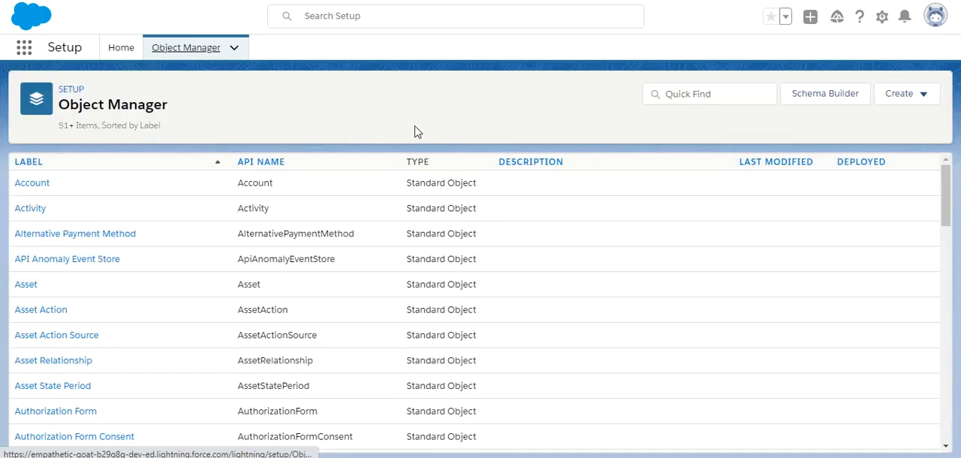
left_click(926, 98)
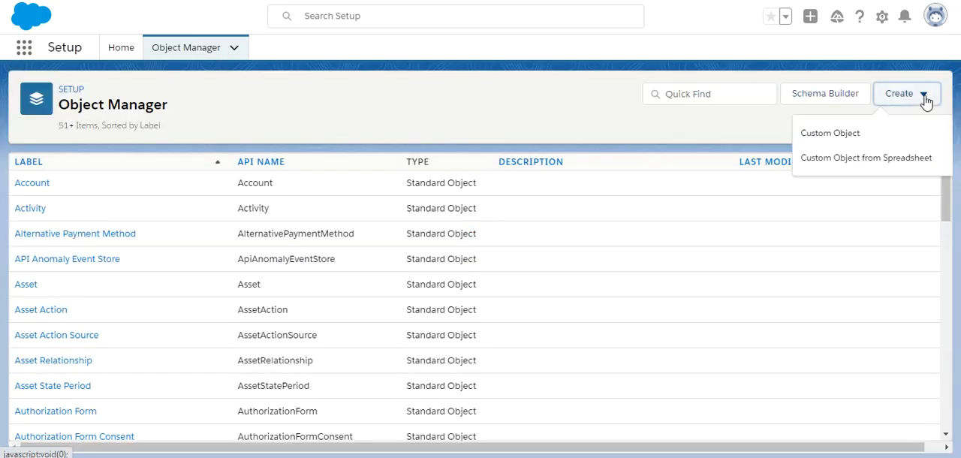
left_click(846, 132)
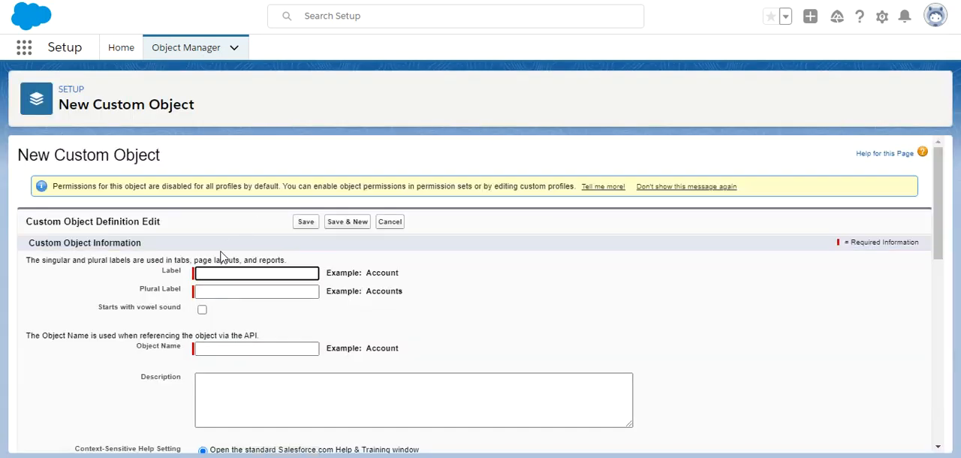
Give the custom object the label Selling and the plural label Sellings.
left_click(208, 274)
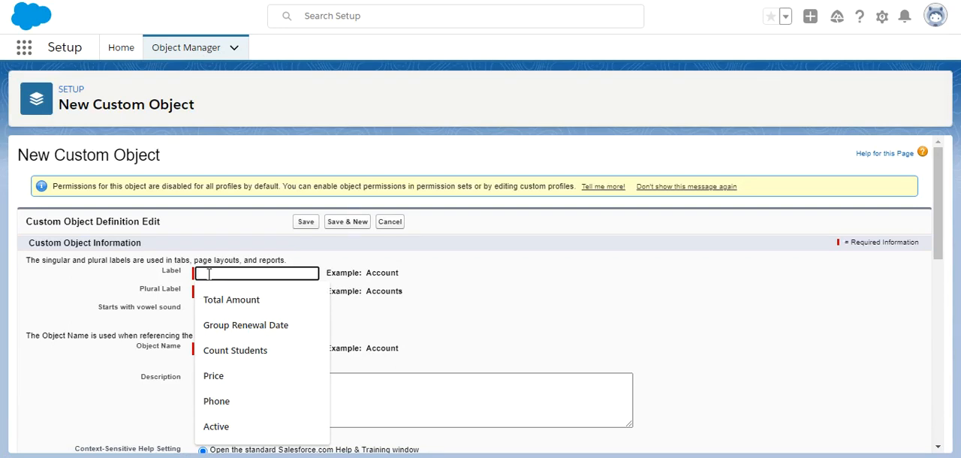
type("selling")
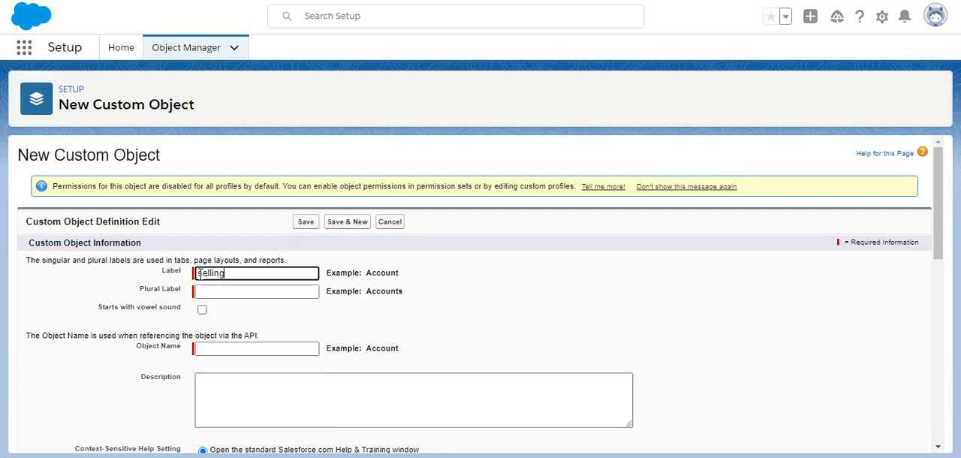
key("BackSpace")
type("S")
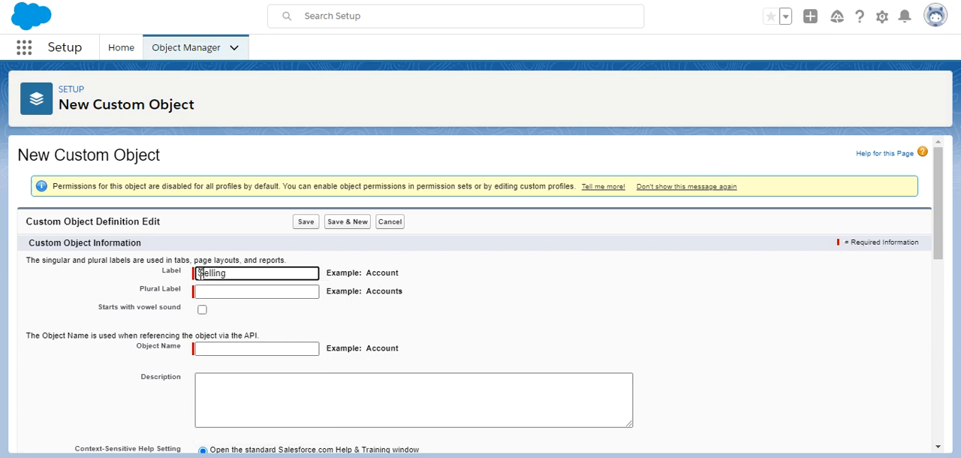
left_click(260, 294)
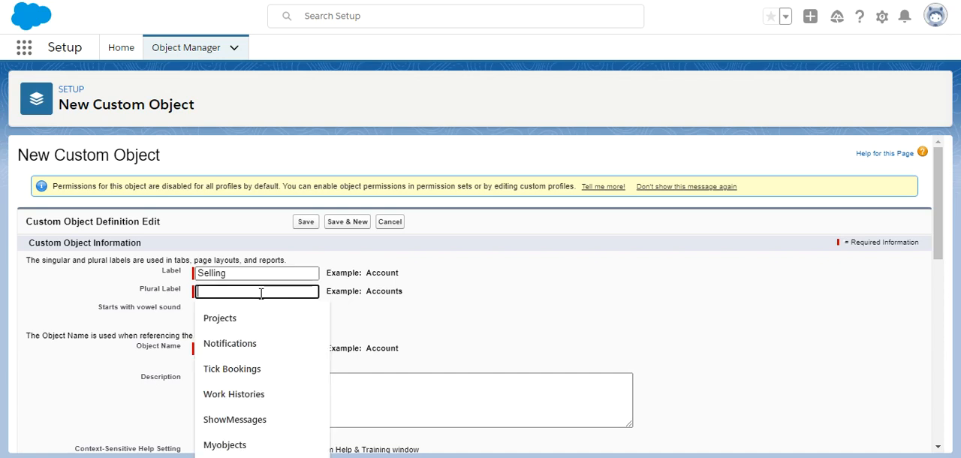
type("Sellings")
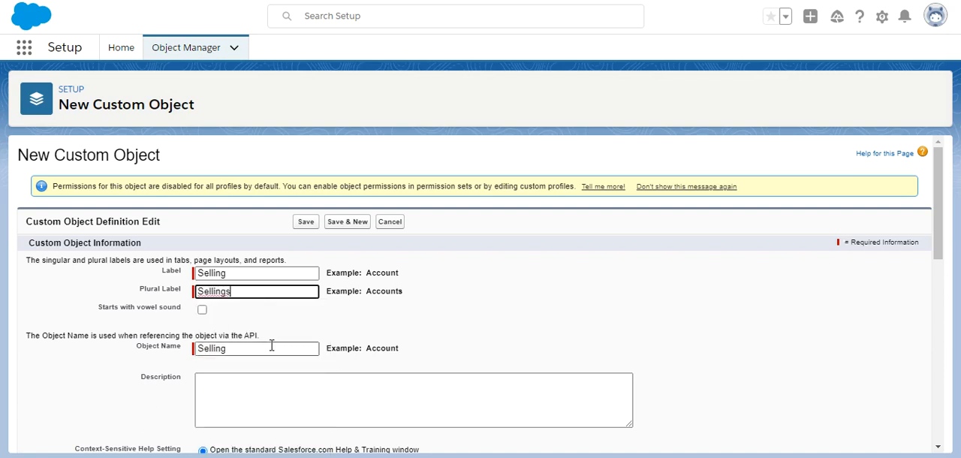
Enable launching the New Custom Tab Wizard after saving, and save the Selling custom object.
left_click_drag(939, 257, 932, 450)
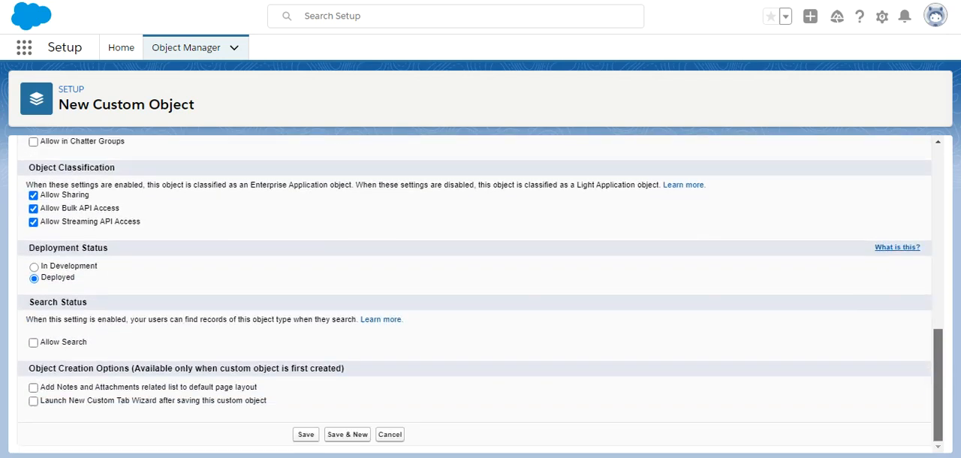
left_click(33, 401)
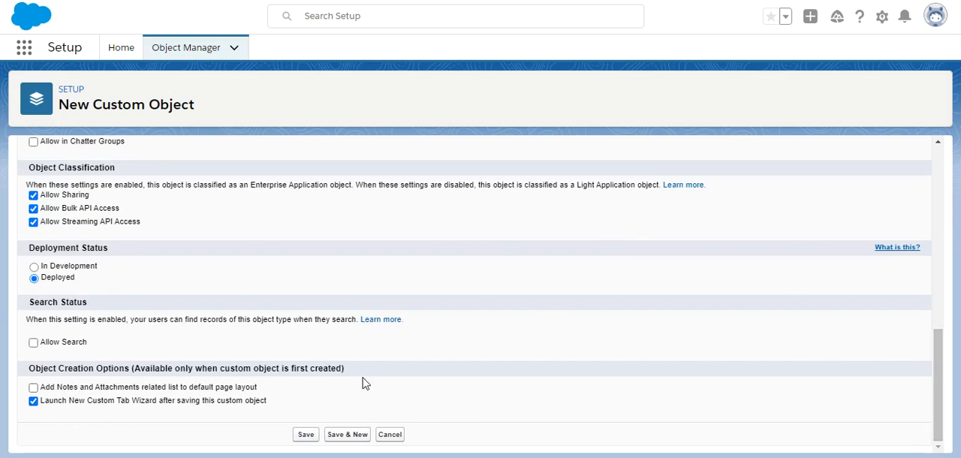
left_click(307, 435)
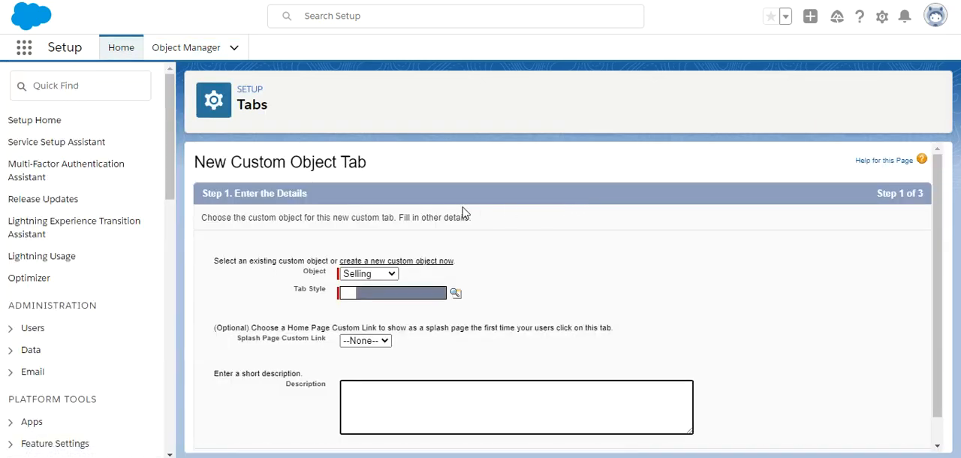
Choose the Computer tab style for the Selling object's tab and continue to the profile settings.
left_click(456, 293)
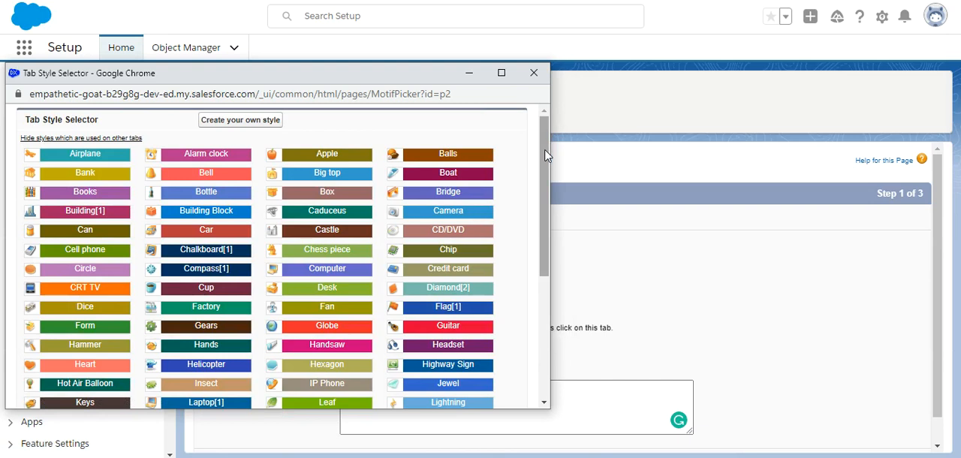
scroll(378, 257, "down", 1)
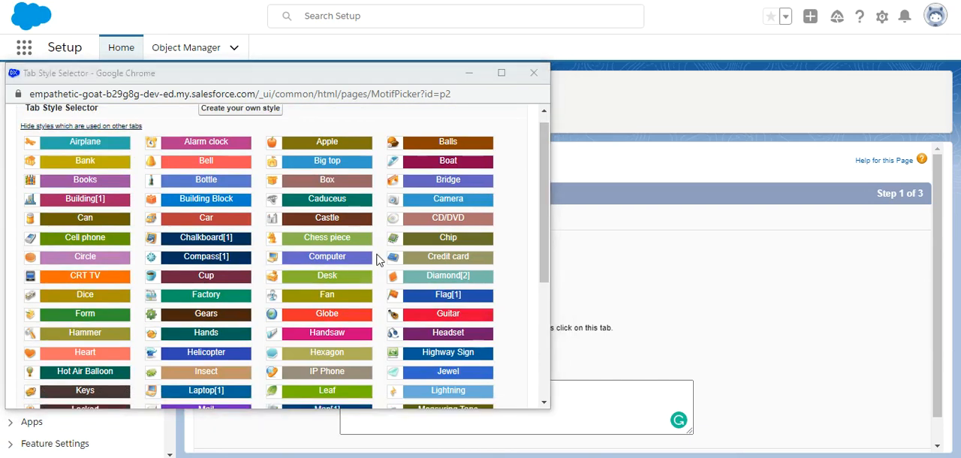
left_click(328, 256)
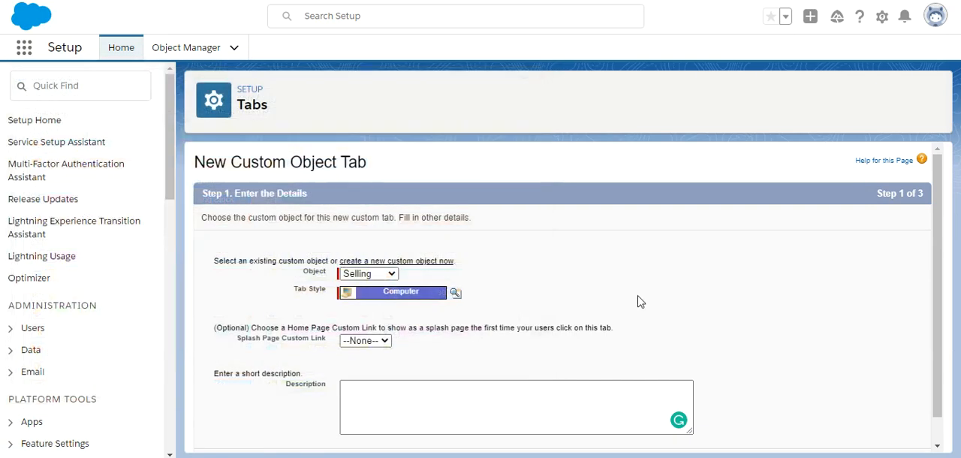
scroll(942, 276, "down", 1)
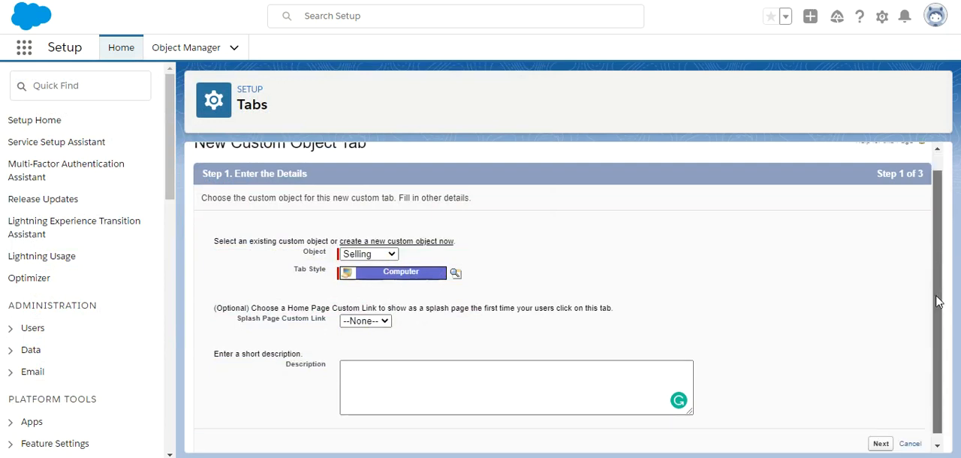
left_click(880, 437)
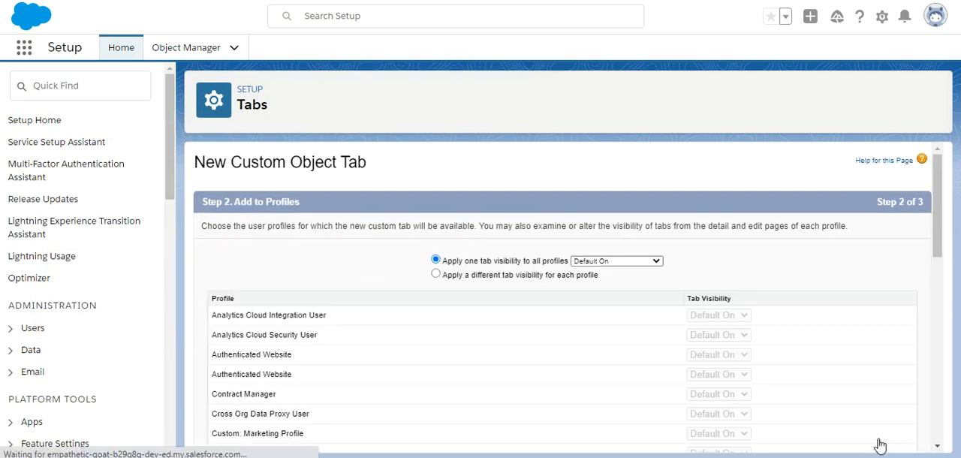
Accept the default profile visibility and custom app assignments for the Selling tab and save it.
scroll(939, 237, "down", 1)
left_click_drag(939, 237, 912, 429)
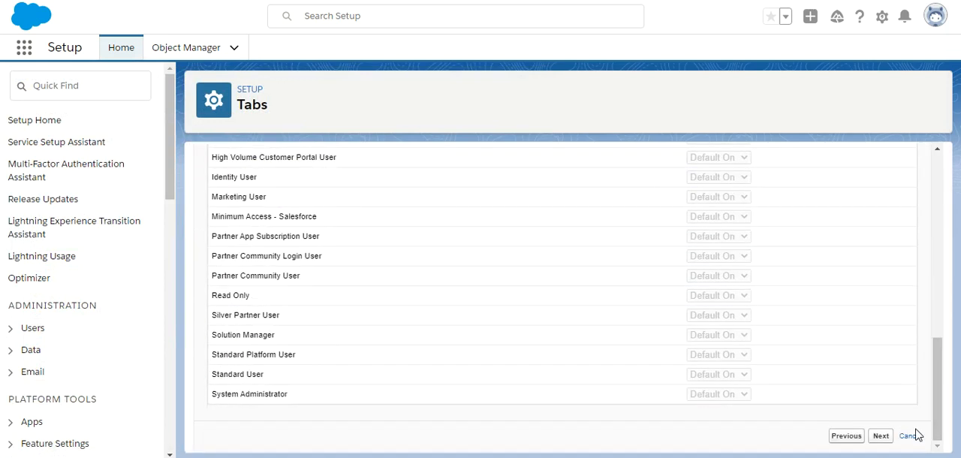
left_click(881, 436)
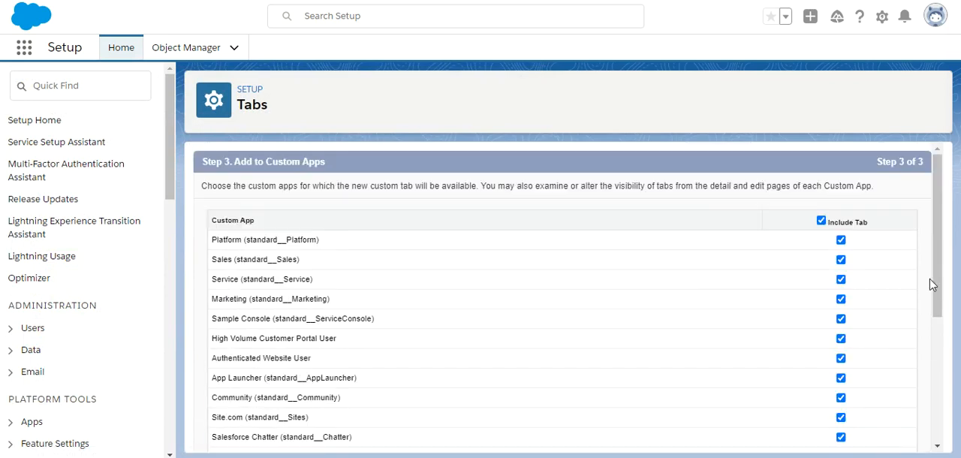
left_click_drag(938, 292, 926, 438)
left_click_drag(939, 391, 936, 425)
left_click(878, 436)
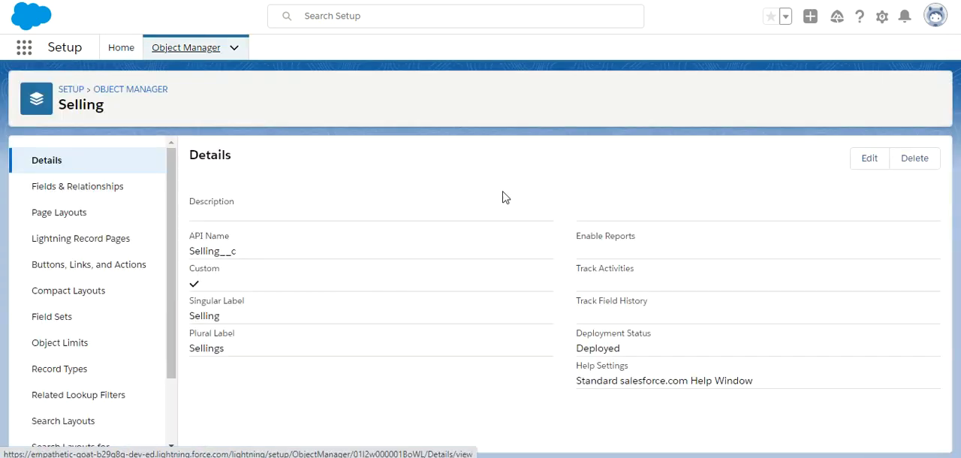
Edit the Selling object's Selling Name field and change its data type to Auto Number.
left_click(111, 194)
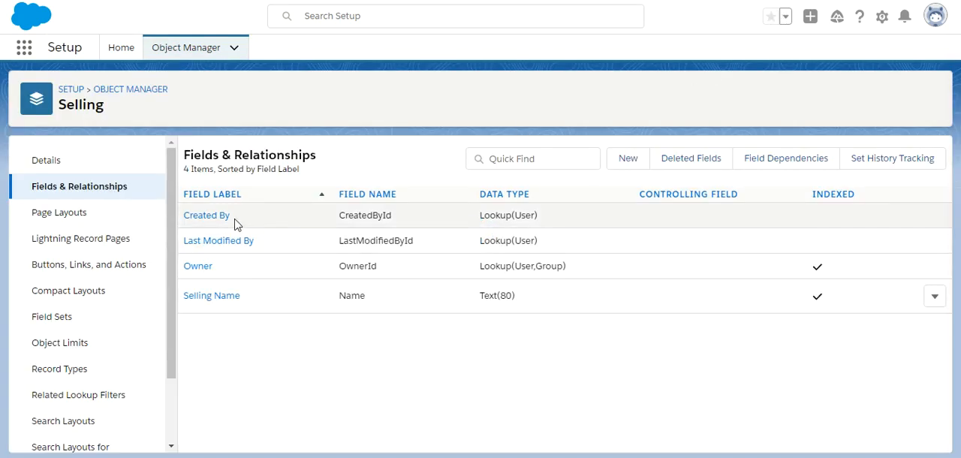
left_click(935, 296)
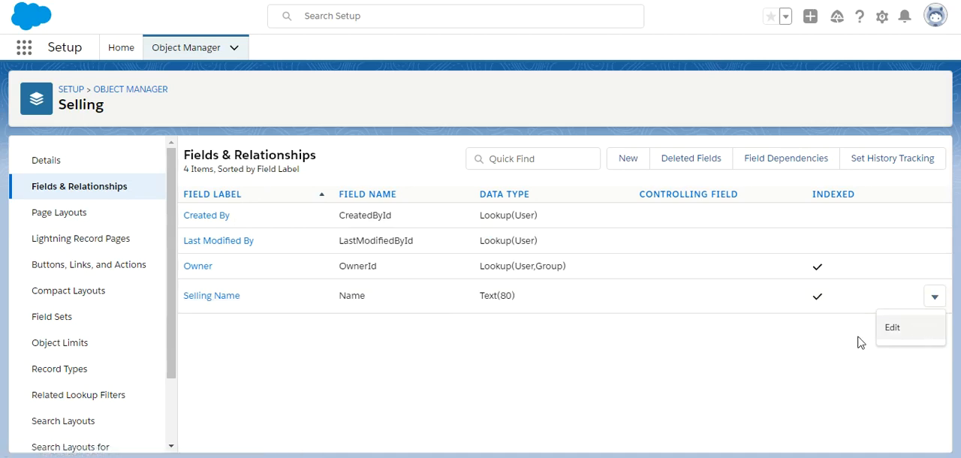
left_click(891, 328)
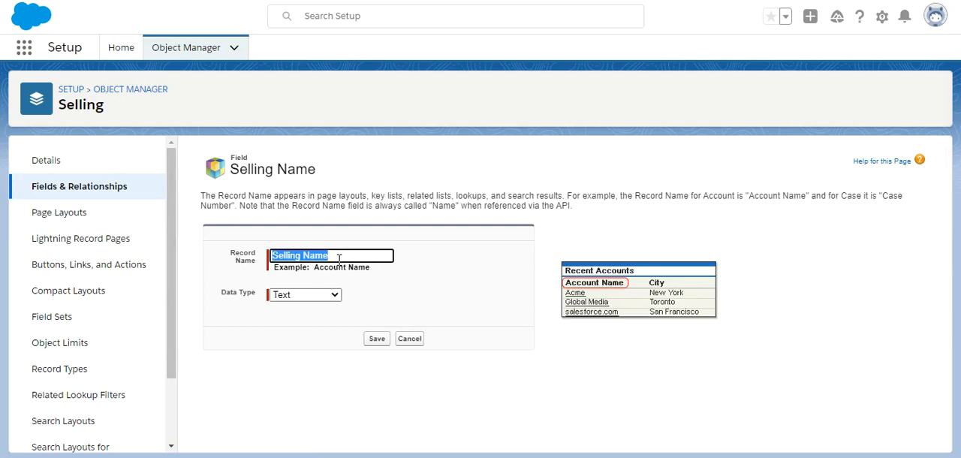
left_click(323, 298)
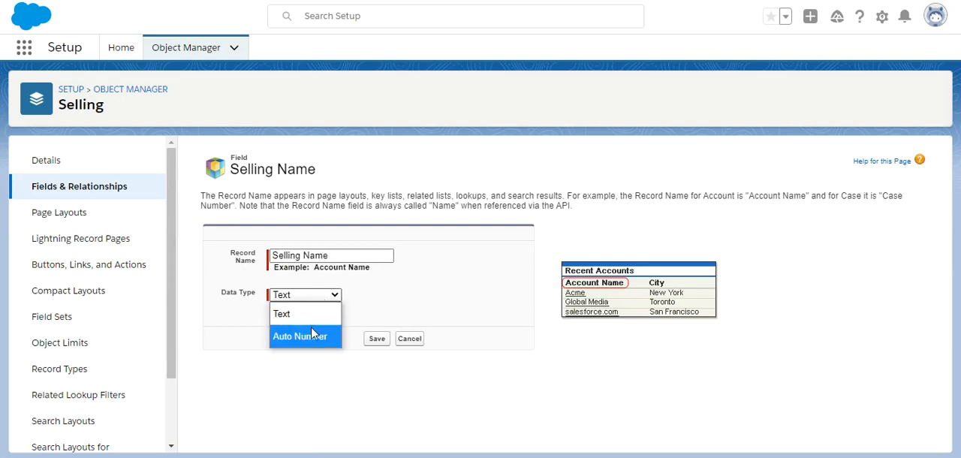
left_click(312, 336)
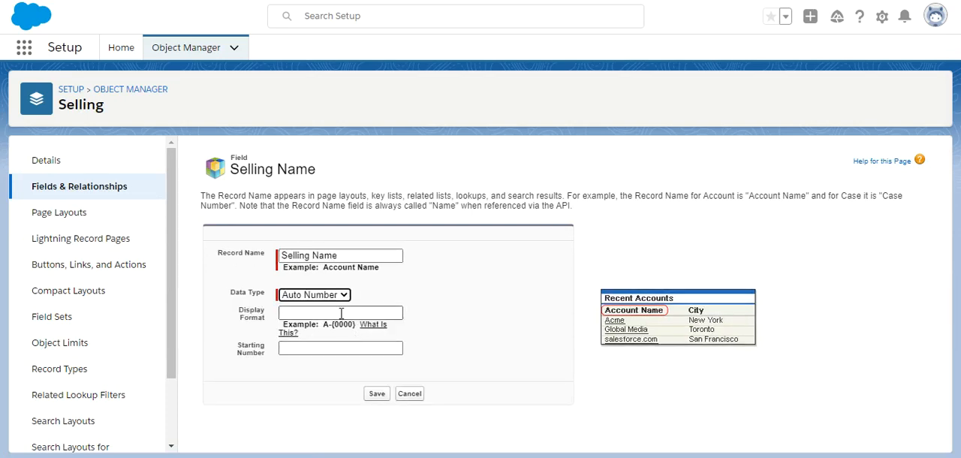
Set the Selling Name display format to S-{000} with starting number 1, and save the field.
left_click(341, 314)
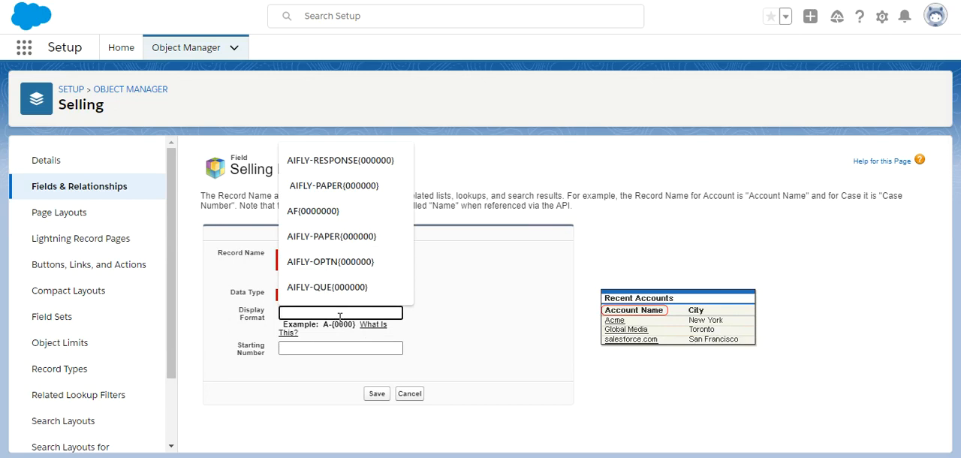
type("S-{000")
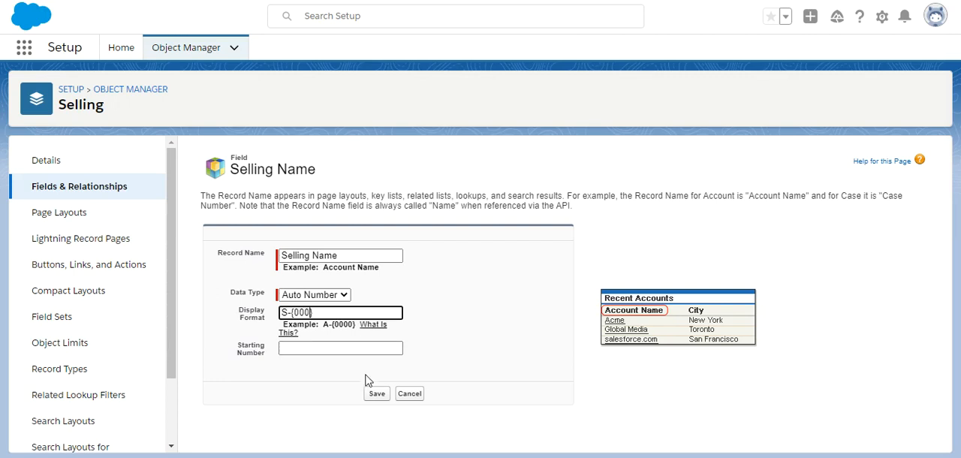
left_click(339, 348)
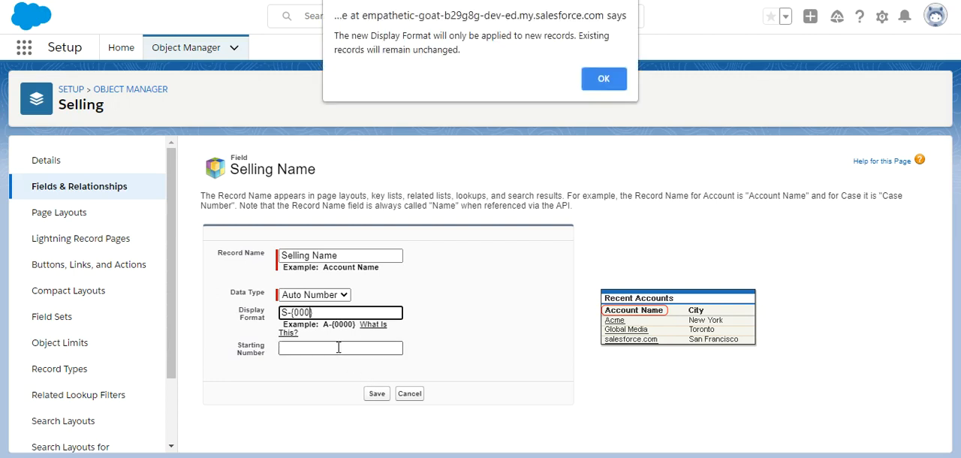
left_click(618, 84)
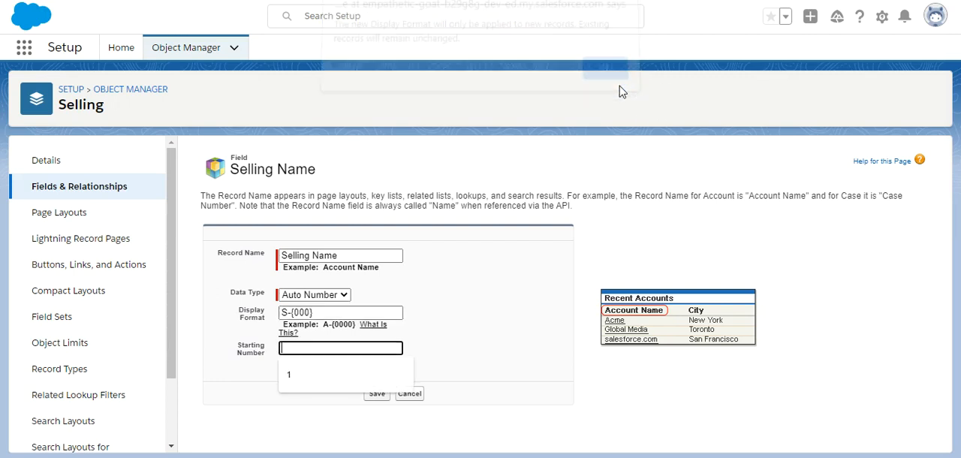
left_click(296, 374)
left_click(374, 394)
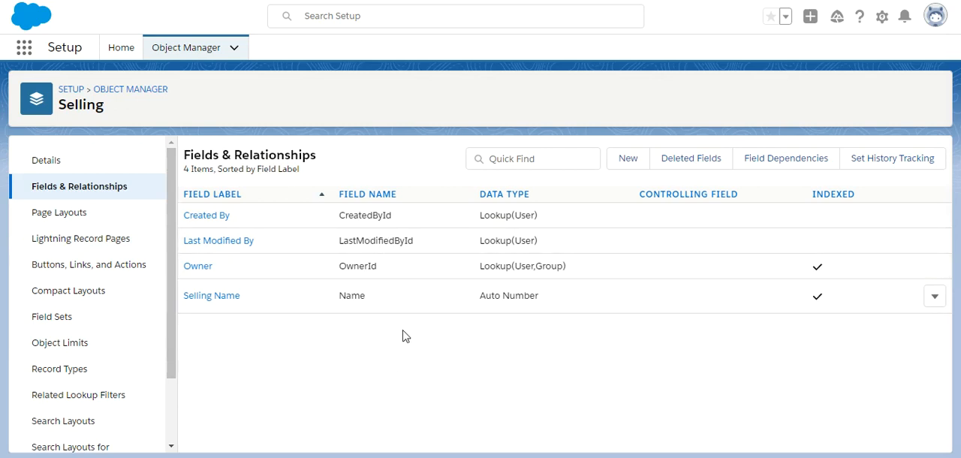
Start a new Master-Detail Relationship field on the Selling object, relate it to Book, and continue to the label and name settings.
left_click(623, 161)
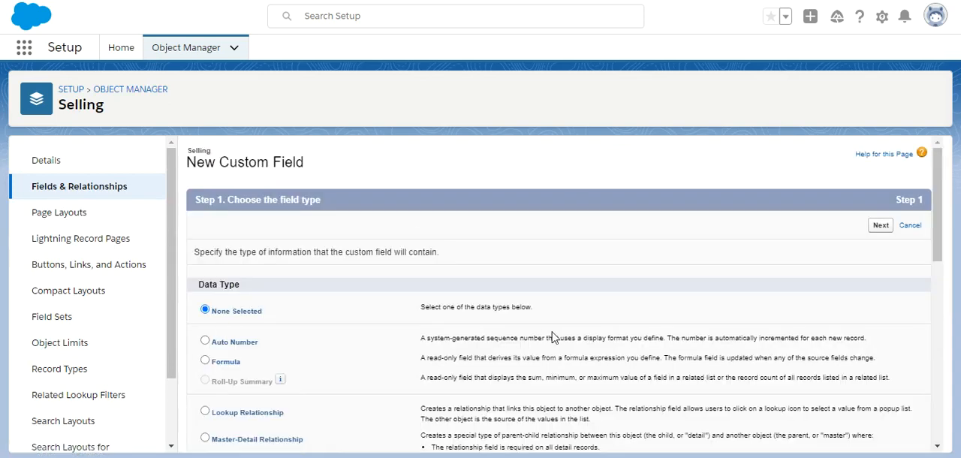
scroll(937, 251, "down", 1)
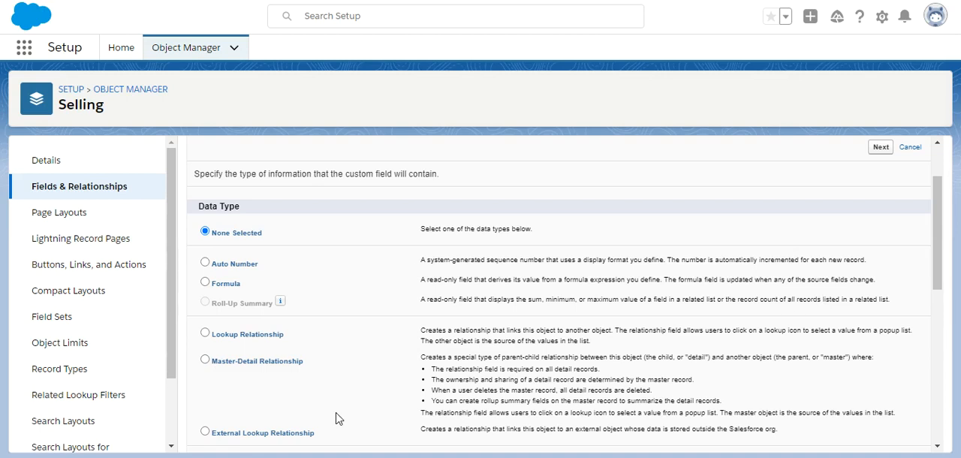
left_click(206, 360)
left_click(877, 151)
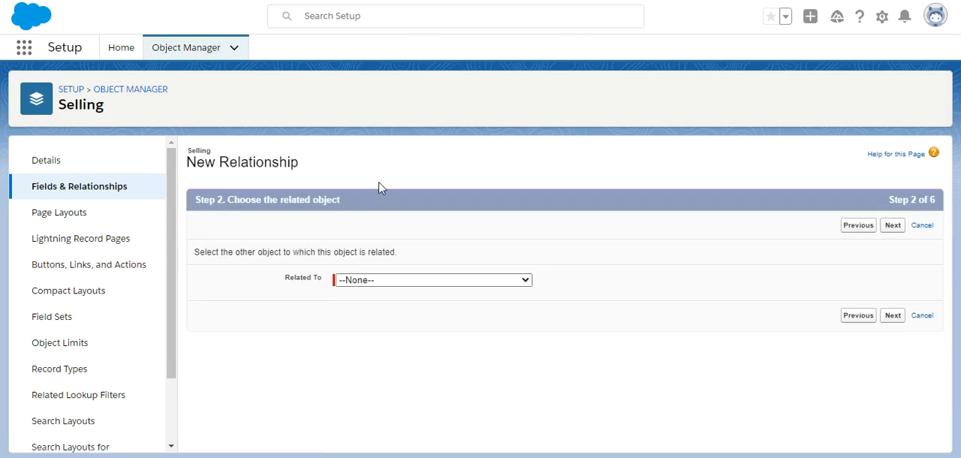
left_click(368, 282)
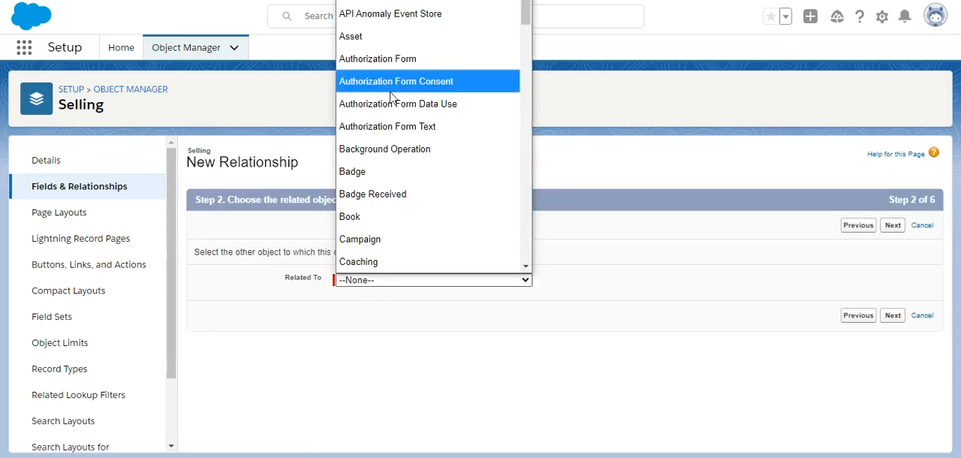
left_click(372, 218)
left_click(894, 232)
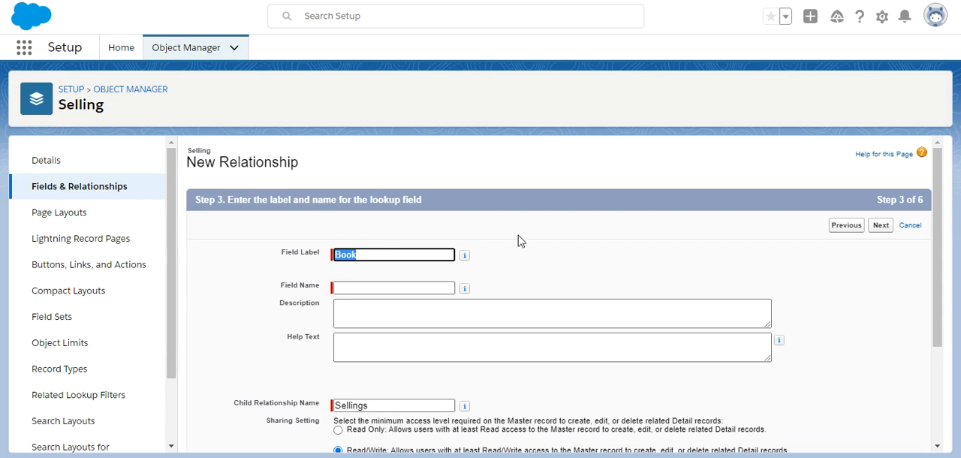
Abandon the Book relationship setup and start a new Master-Detail Relationship field on the Selling object, related to Contact.
left_click(102, 187)
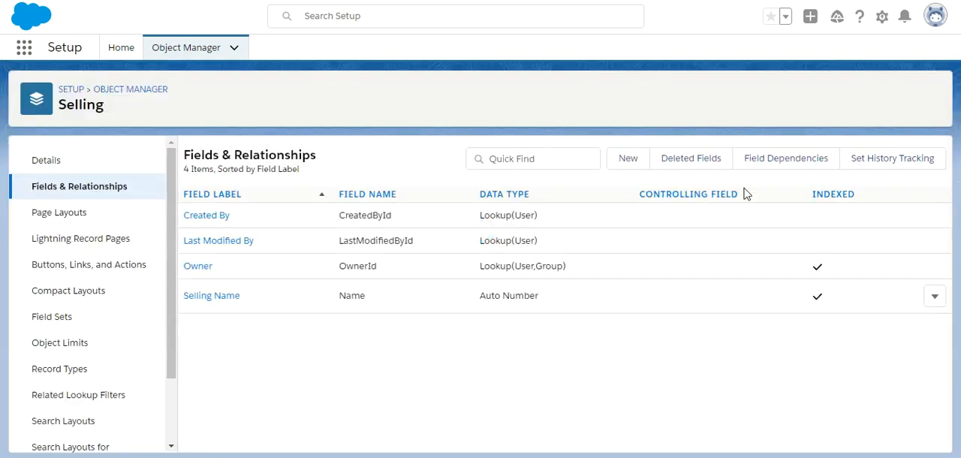
left_click(624, 160)
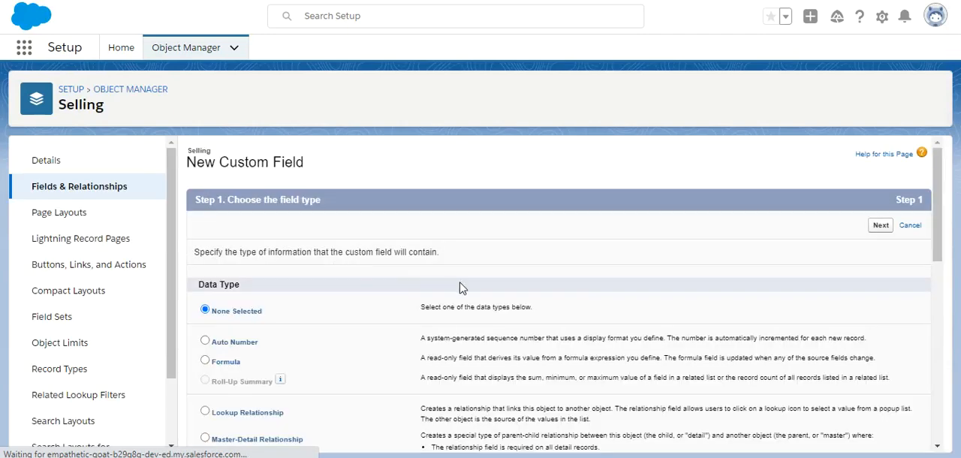
left_click(206, 440)
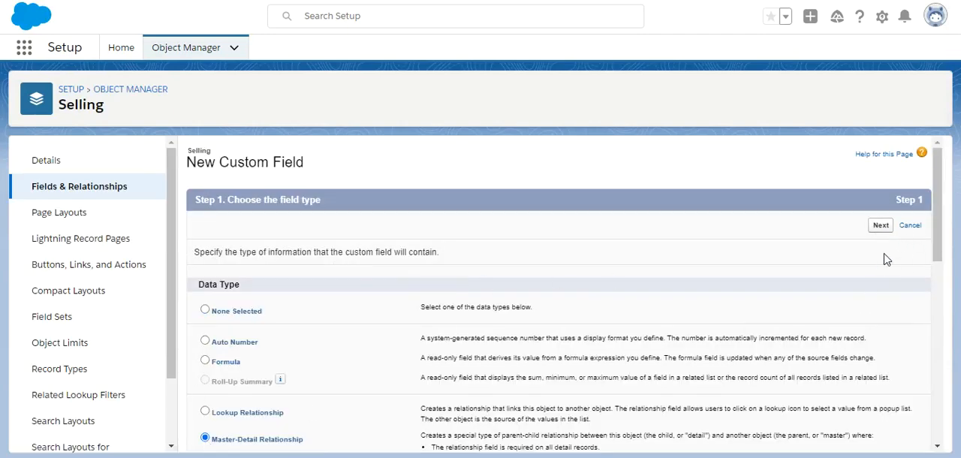
left_click(883, 230)
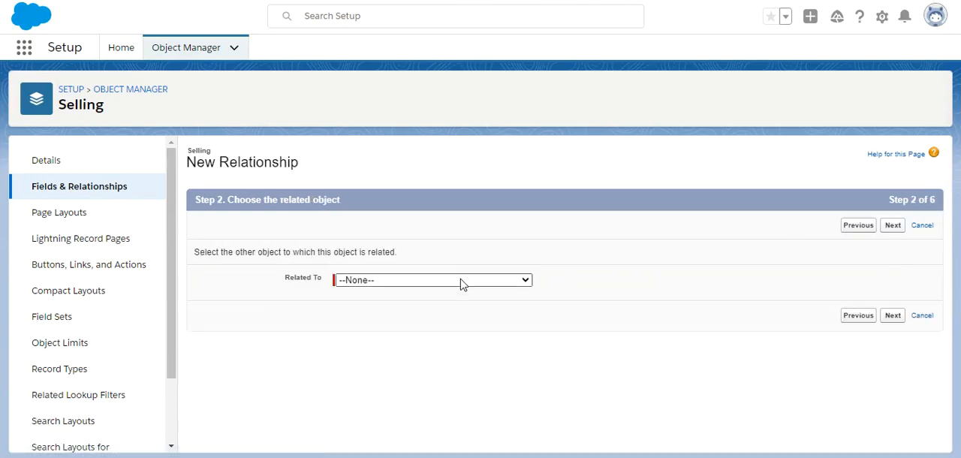
left_click(461, 280)
left_click_drag(529, 39, 529, 57)
left_click(379, 120)
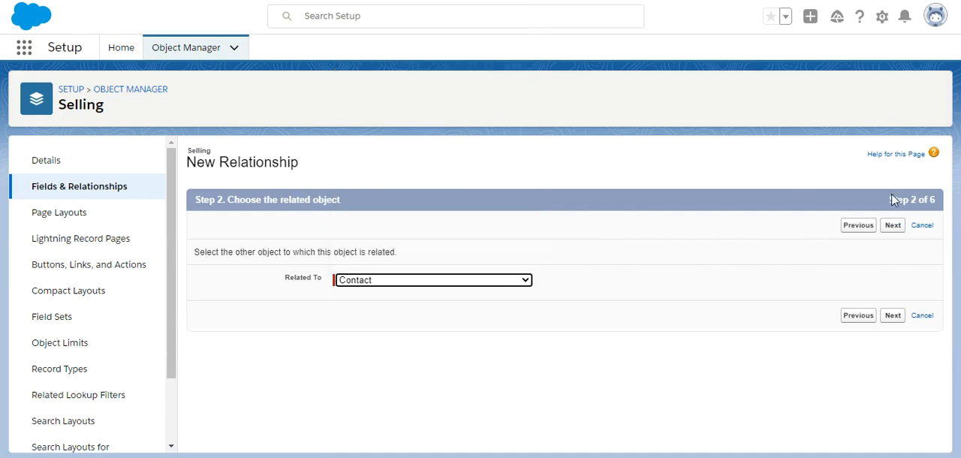
left_click(894, 226)
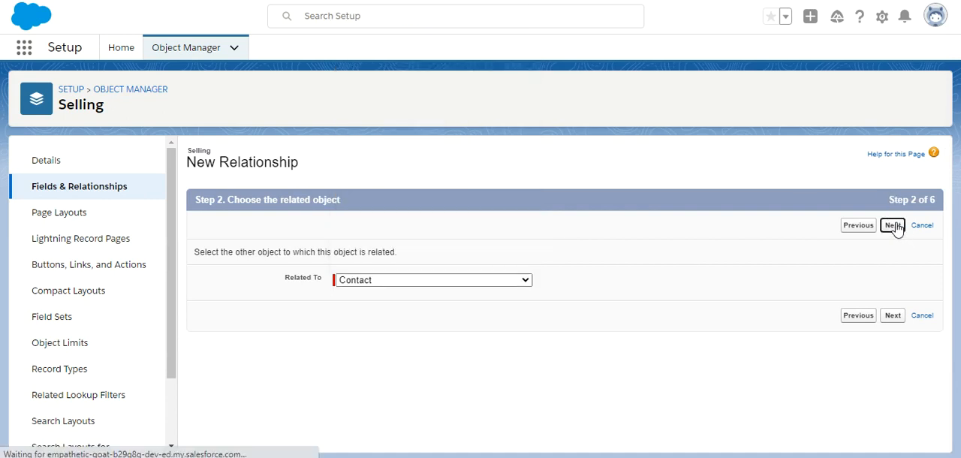
Name the relationship field Contact, accept the default security and page layout settings, and save it while starting another new field.
left_click(389, 286)
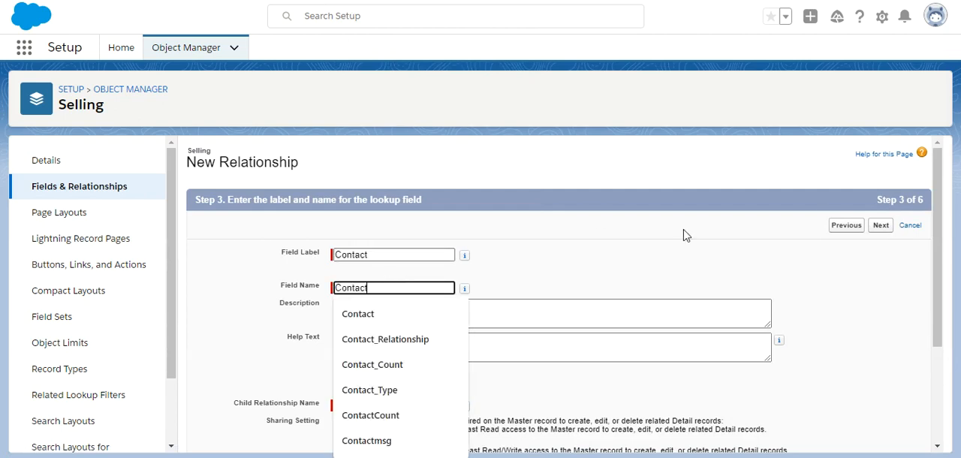
left_click(908, 288)
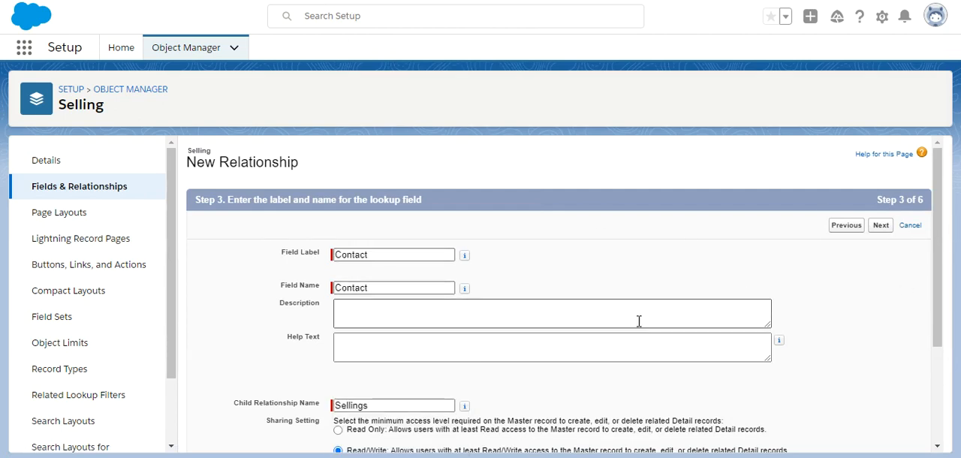
left_click(880, 226)
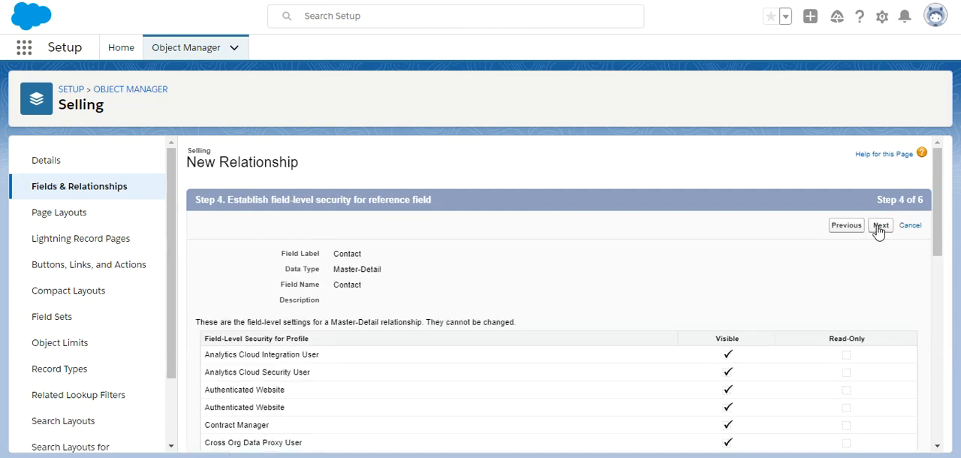
left_click(880, 226)
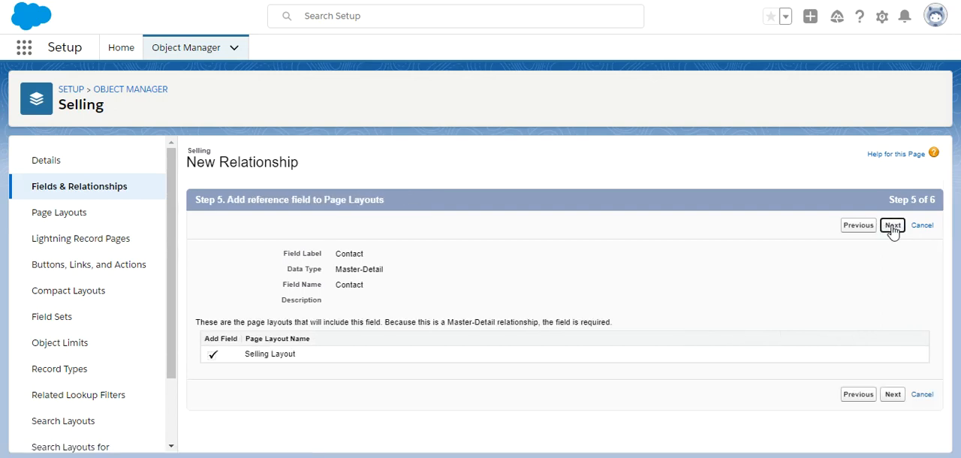
left_click(893, 227)
left_click(847, 226)
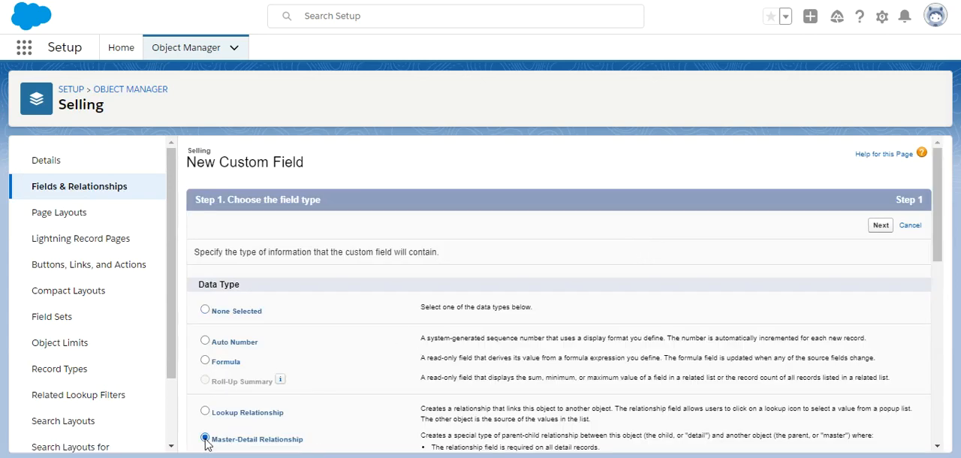
Set the new field's type to Master-Detail Relationship and relate the Selling object to Book.
left_click(880, 226)
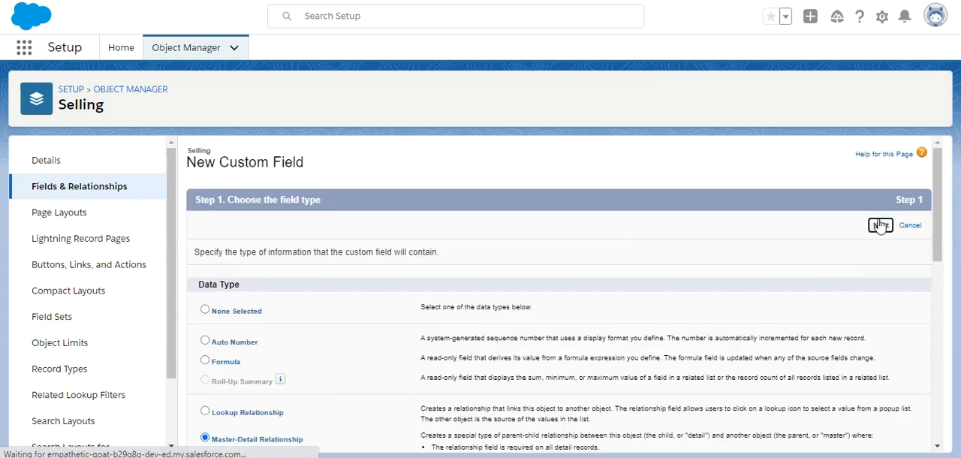
left_click(443, 283)
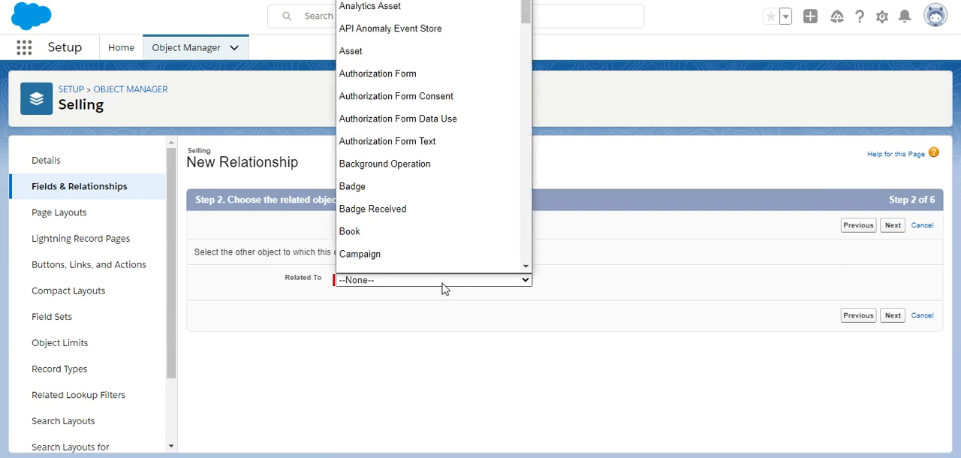
left_click(373, 218)
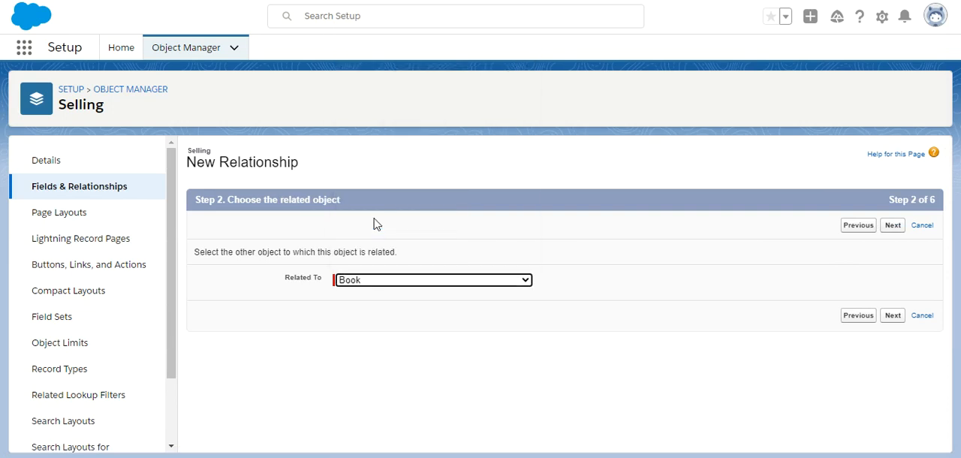
left_click(893, 226)
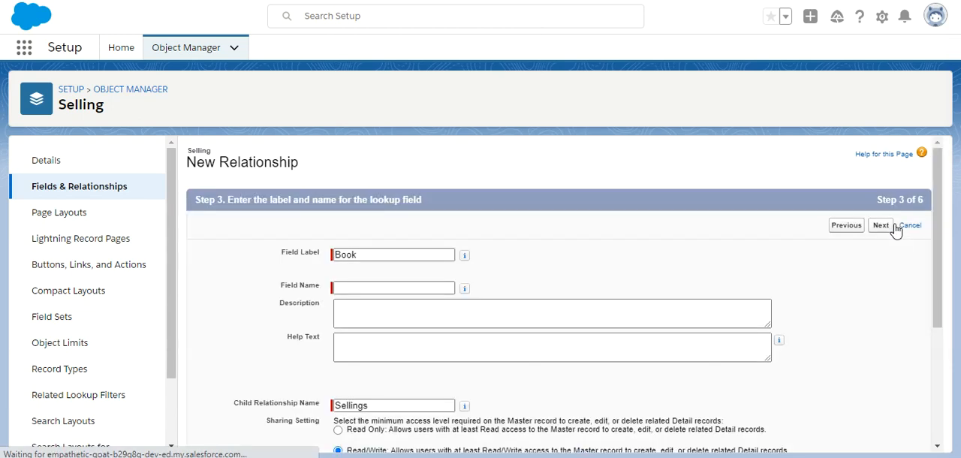
Name the relationship field Book, accept the default security, page layout and related list settings, and save it.
left_click(453, 288)
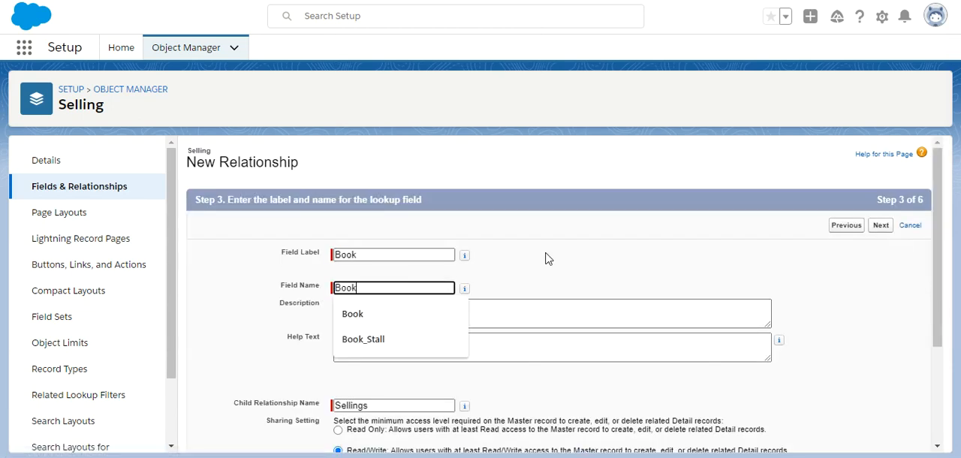
left_click(882, 227)
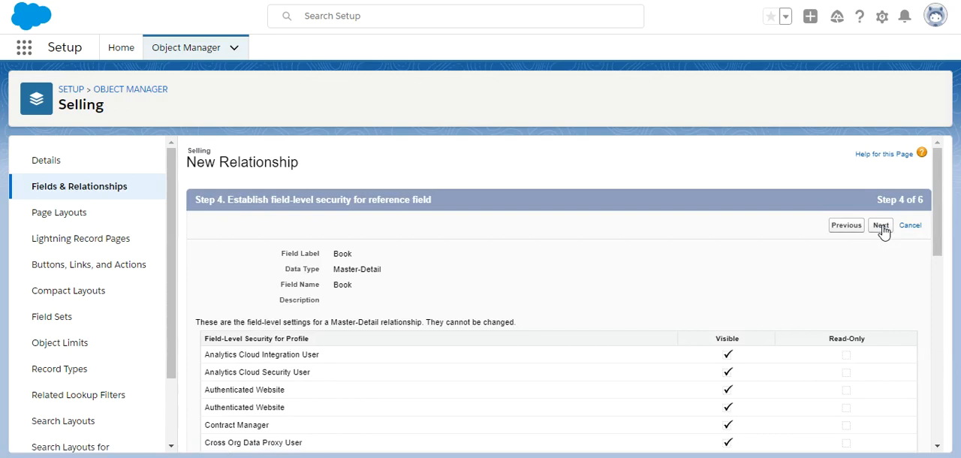
left_click(883, 230)
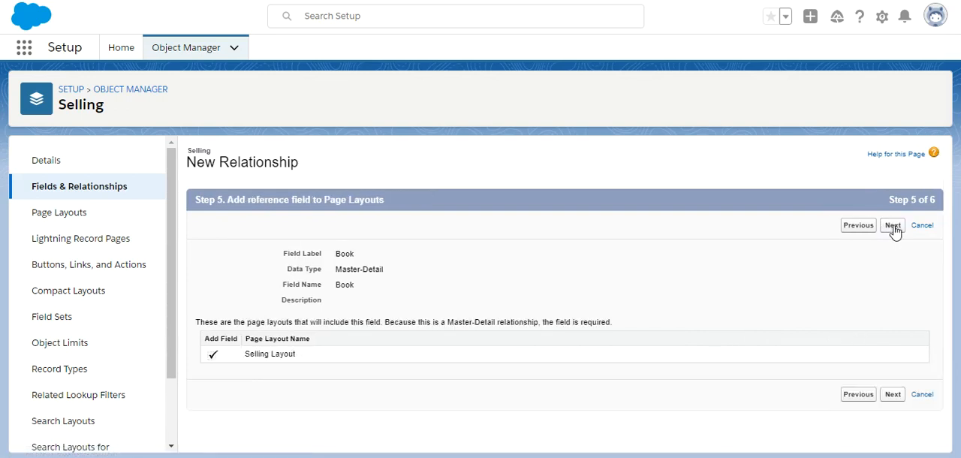
left_click(894, 229)
left_click(892, 229)
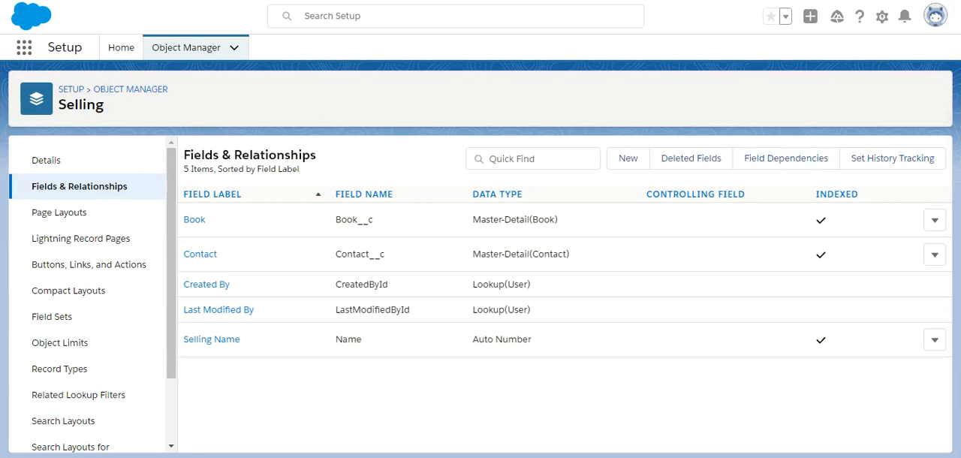
Switch to the Sales app, search for "sel", open the Sellings item and reload the page.
key("ctrl+shift+Tab")
left_click(24, 46)
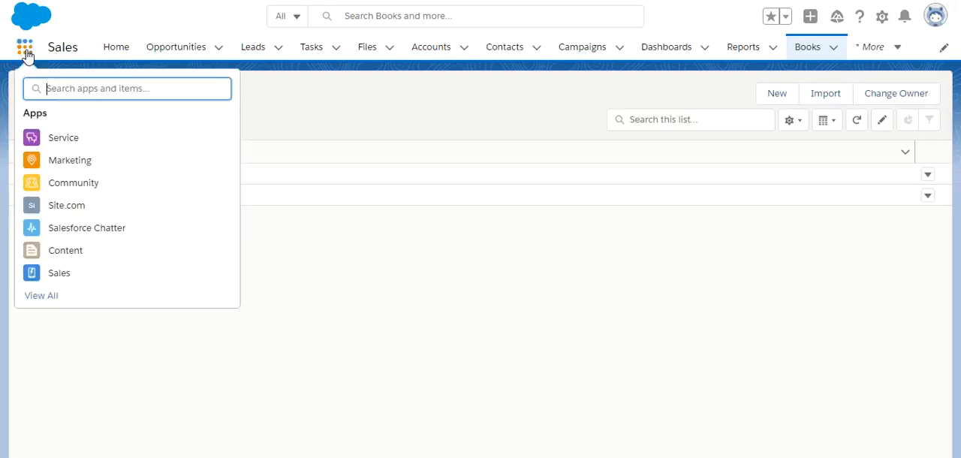
type("se")
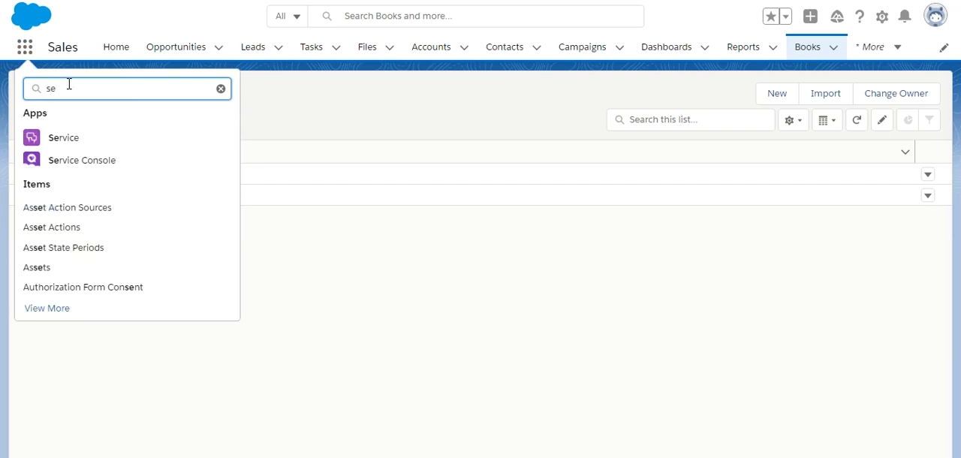
type("l")
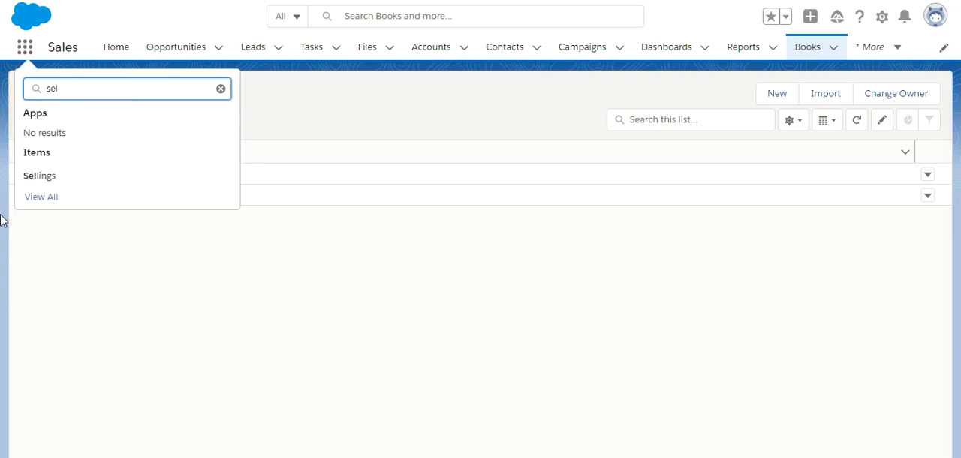
left_click(55, 180)
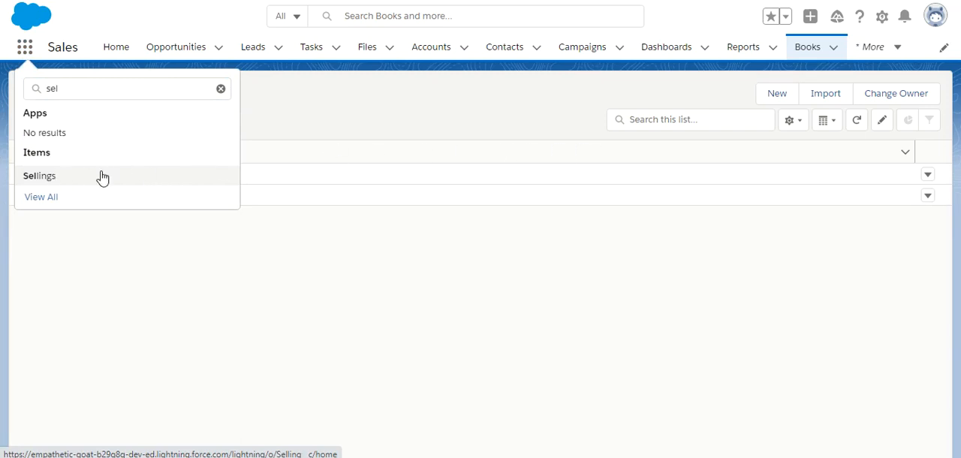
key("Return")
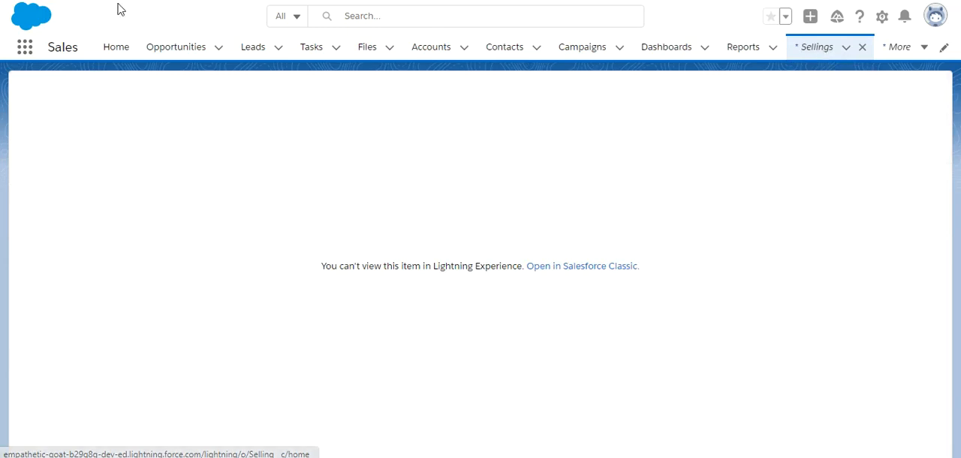
key("F5")
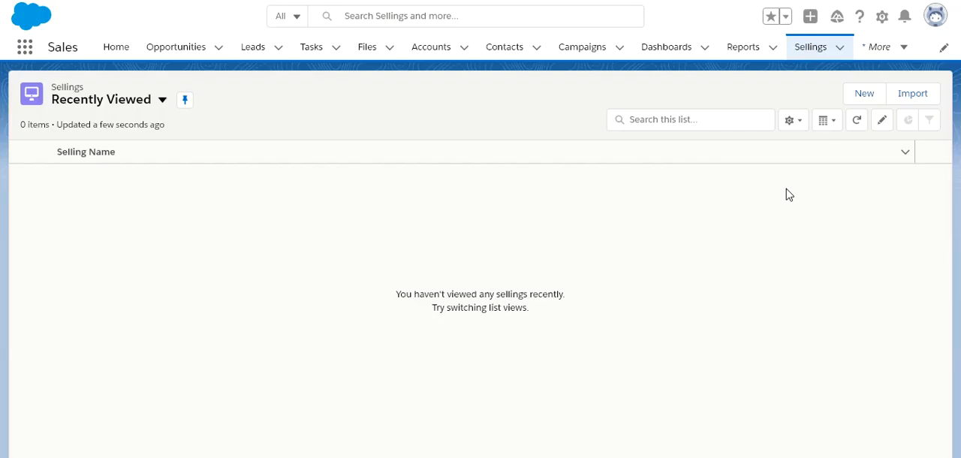
Create a Selling record linking the Dickenson plc contact to the book The Davinci Code, and save it.
left_click(860, 96)
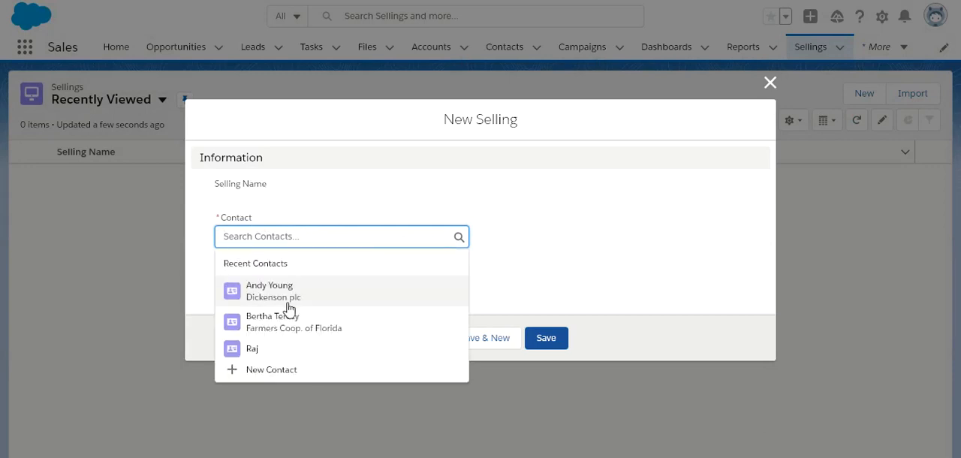
left_click(299, 293)
left_click(315, 279)
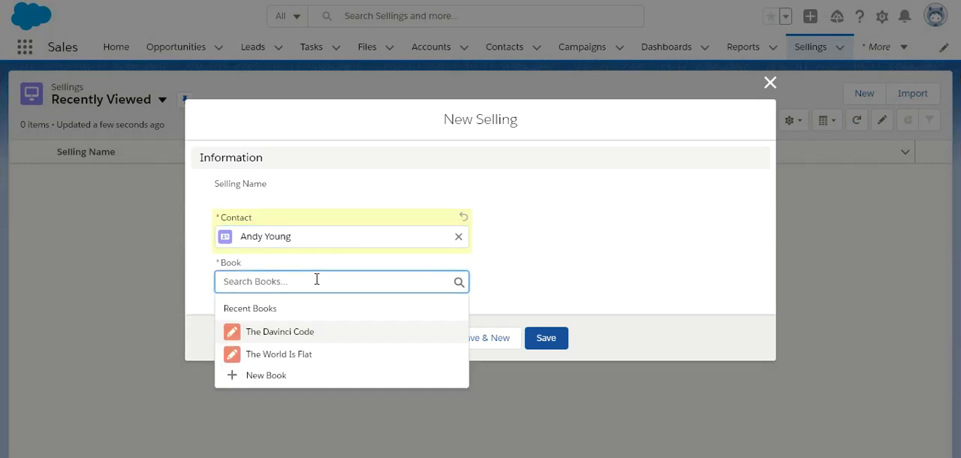
left_click(290, 334)
left_click(549, 342)
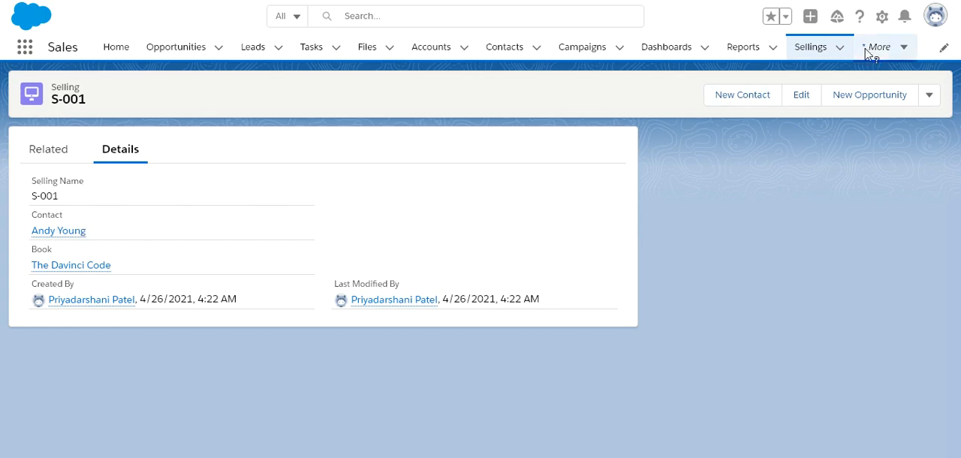
Create another Selling record linking the Dickenson plc contact to the book The World Is Flat, and save it.
left_click(811, 48)
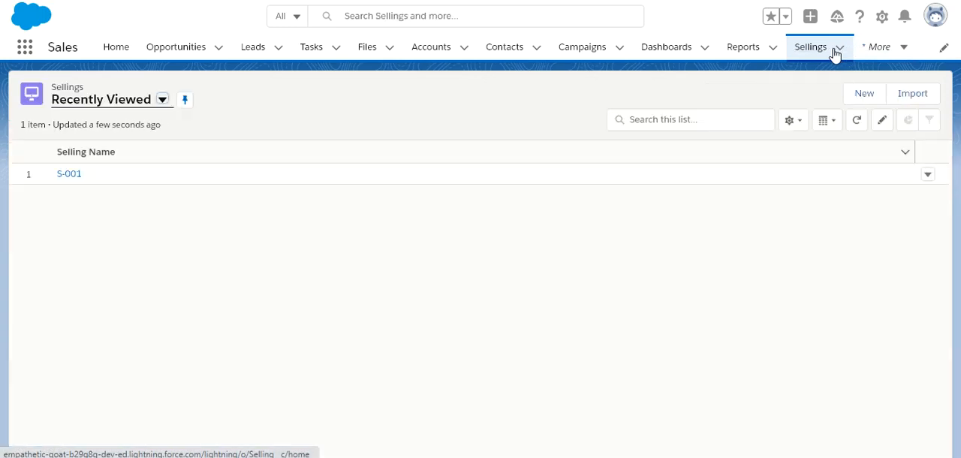
left_click(867, 94)
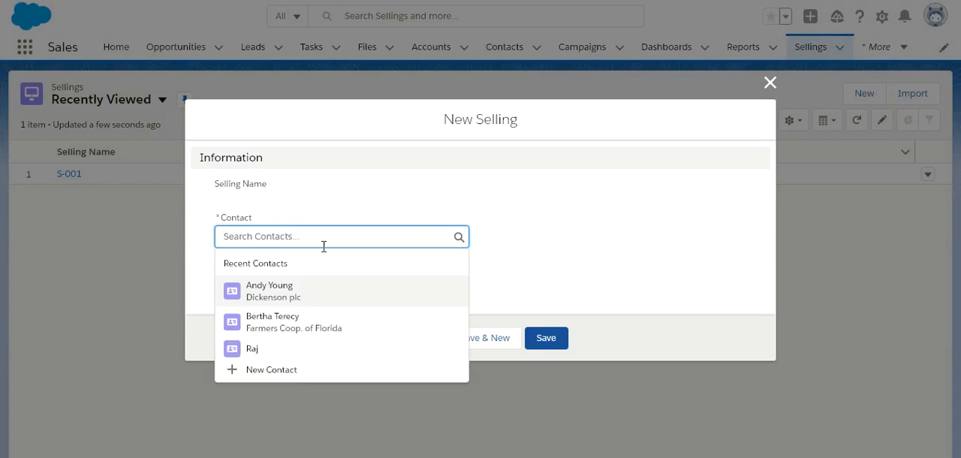
left_click(300, 292)
left_click(364, 280)
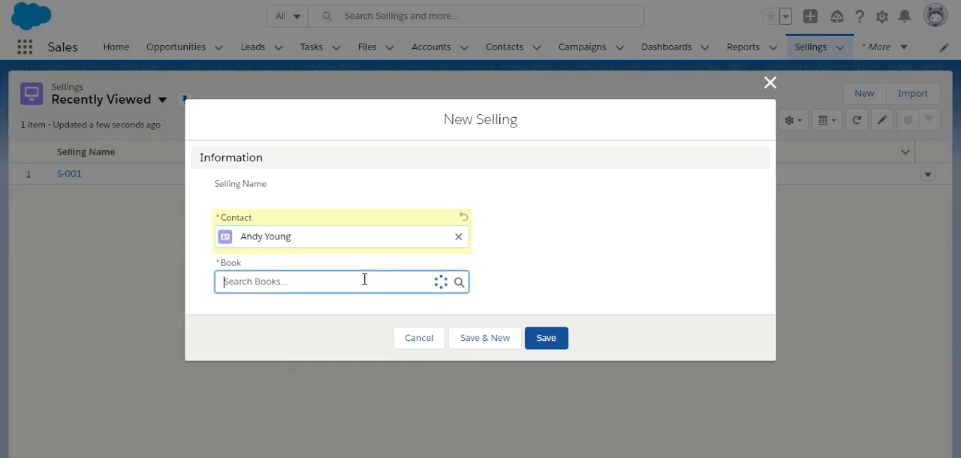
left_click(307, 354)
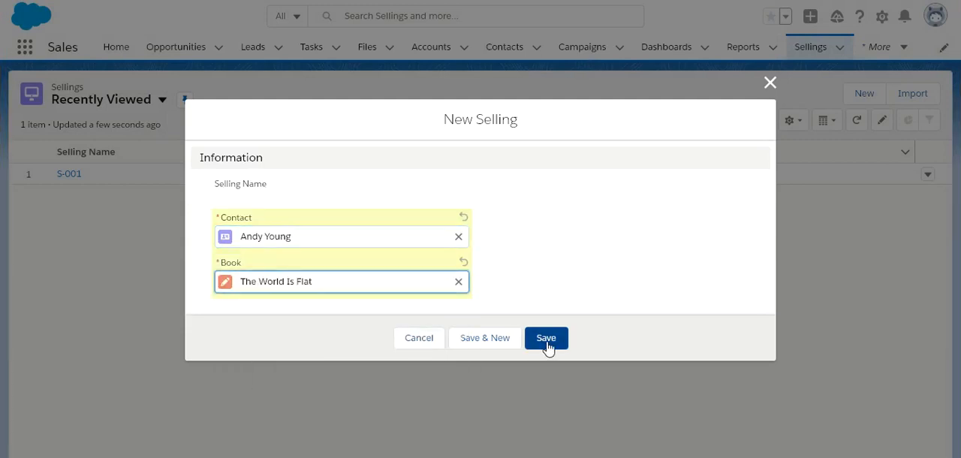
left_click(547, 343)
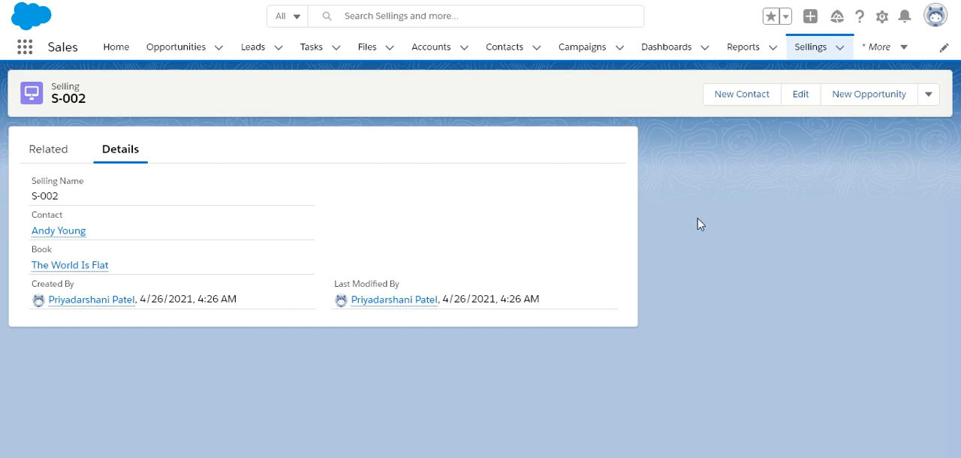
Create a Selling record linking the Farmers Coop. of Florida contact to the book The Davinci Code, and save it.
left_click(839, 48)
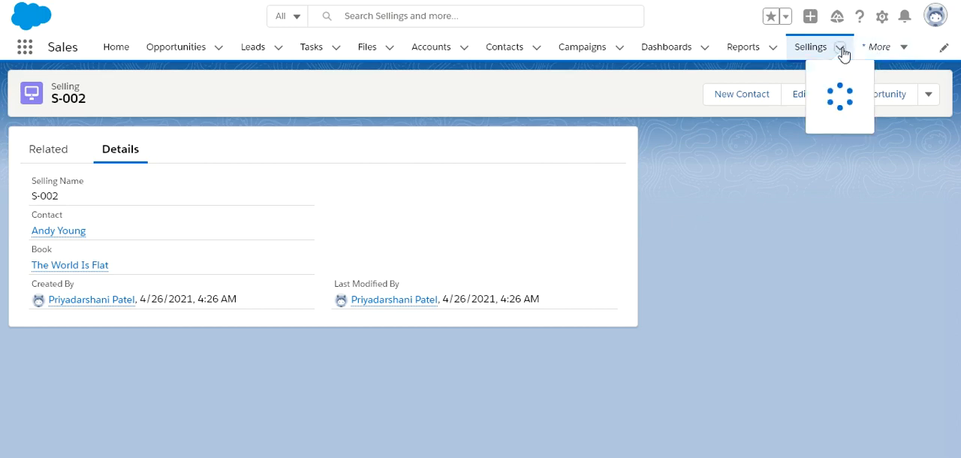
left_click(831, 78)
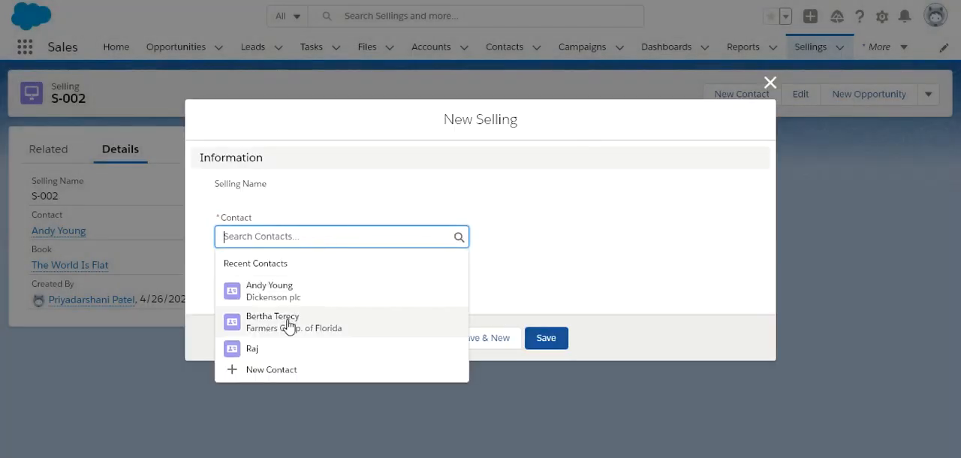
left_click(290, 328)
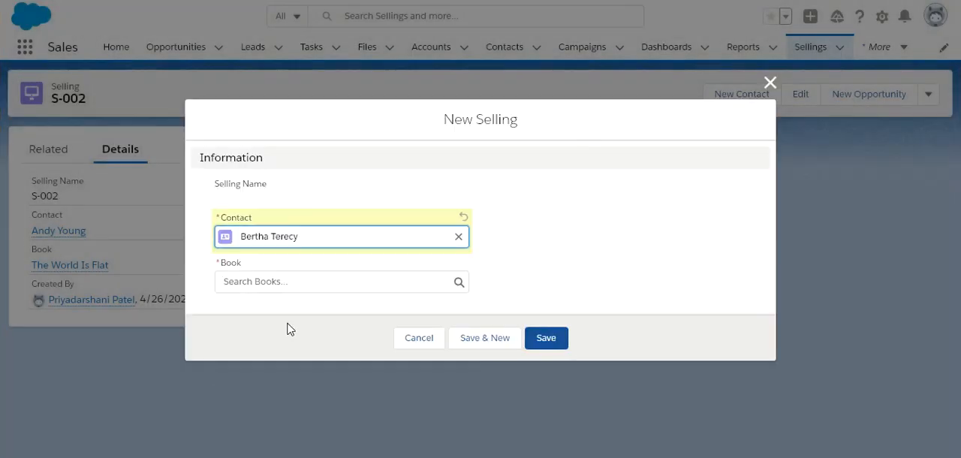
left_click(350, 280)
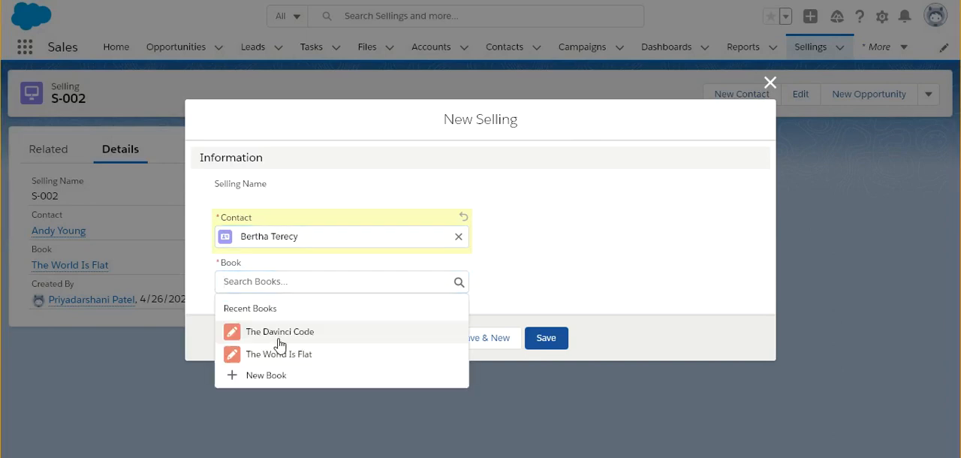
left_click(279, 335)
left_click(547, 338)
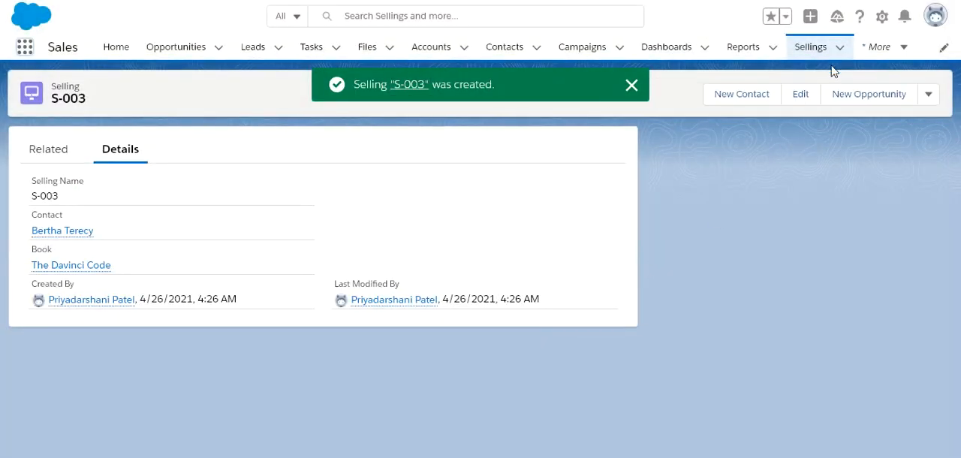
Create a Selling record linking the recent contact without an account to the book The Davinci Code, and save it.
left_click(840, 47)
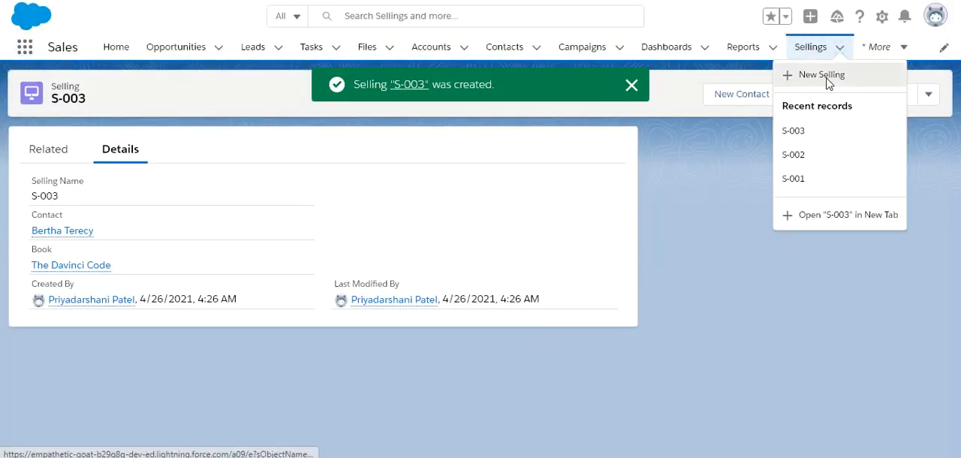
left_click(828, 80)
left_click(379, 238)
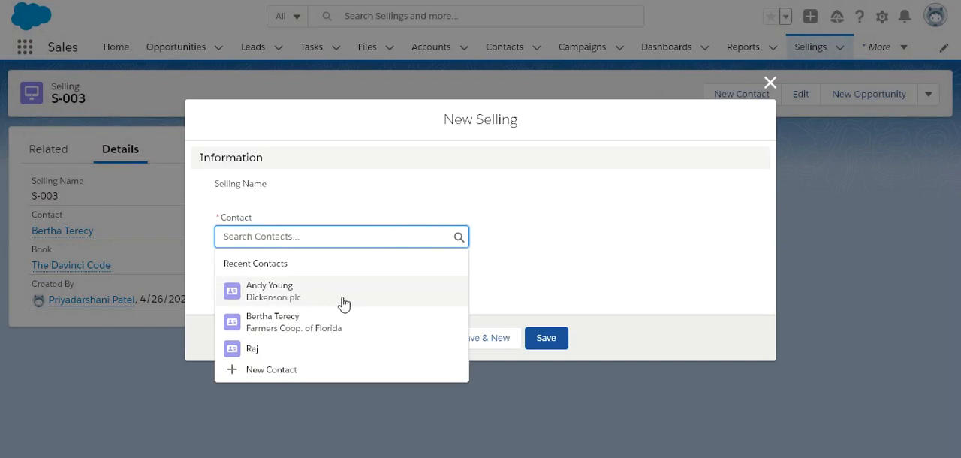
left_click(280, 359)
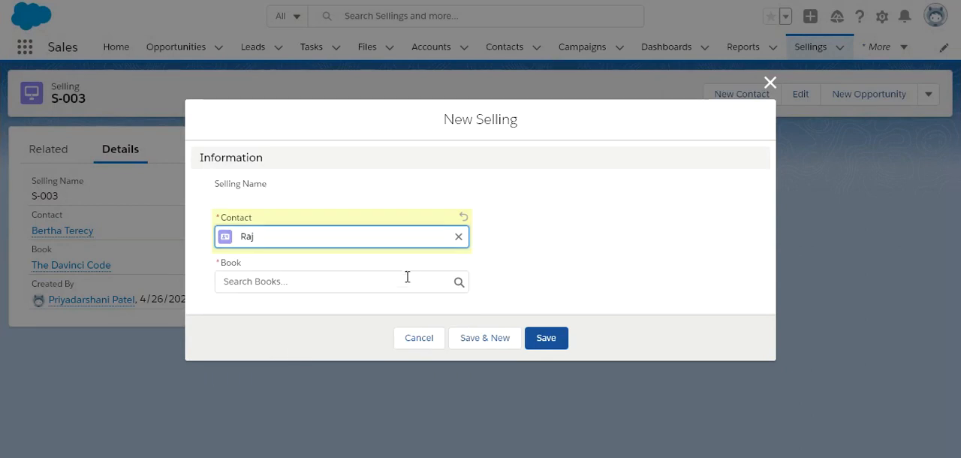
left_click(421, 275)
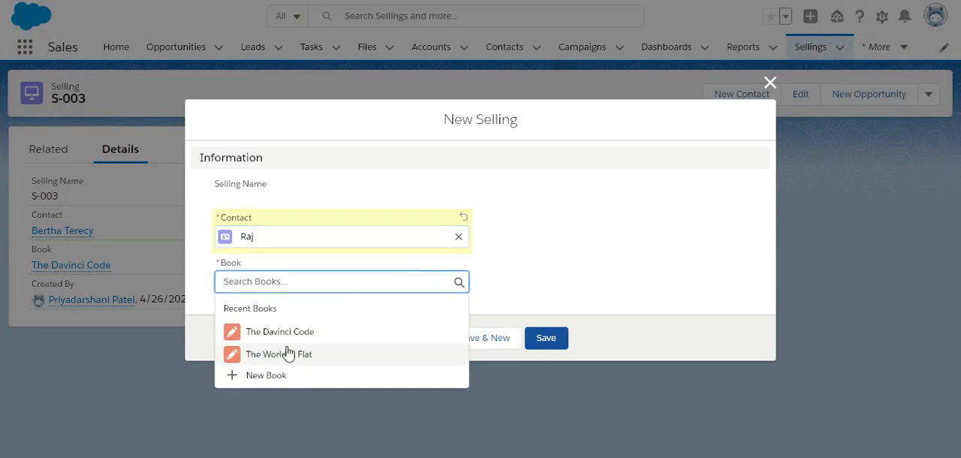
left_click(292, 334)
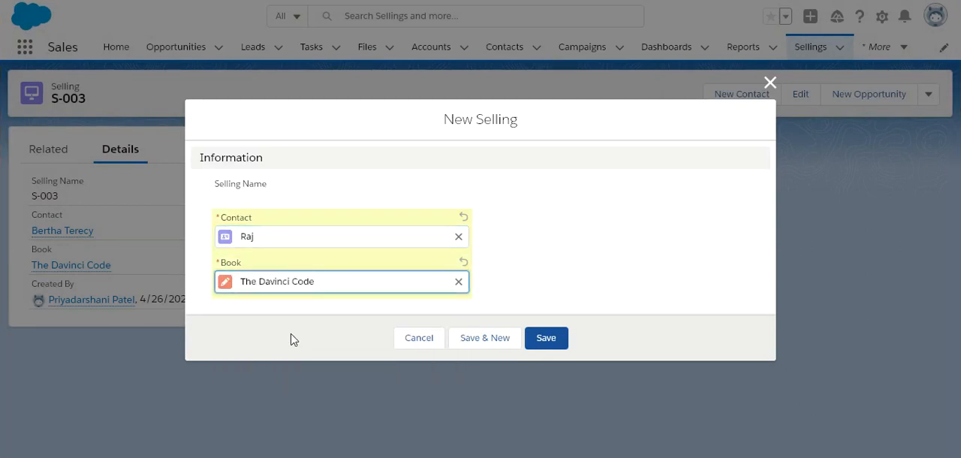
left_click(559, 344)
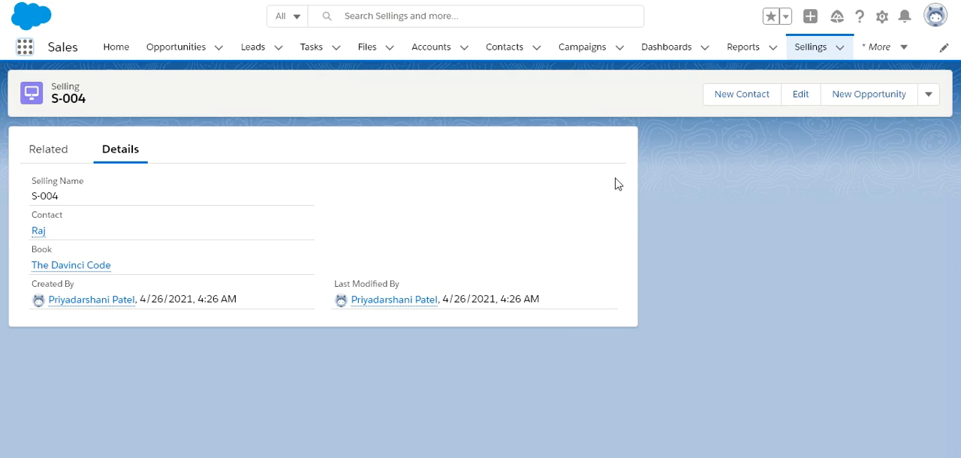
Open the Dickenson plc contact record and examine its related Sellings list.
left_click(515, 49)
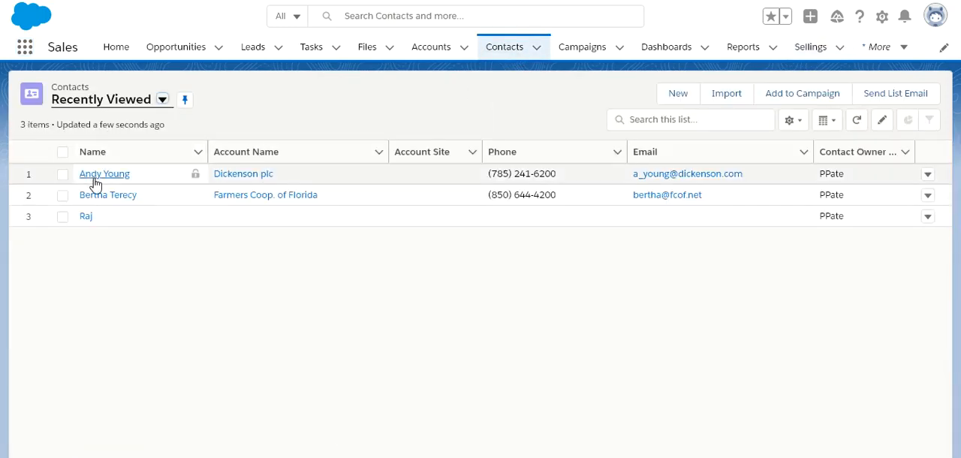
left_click(95, 175)
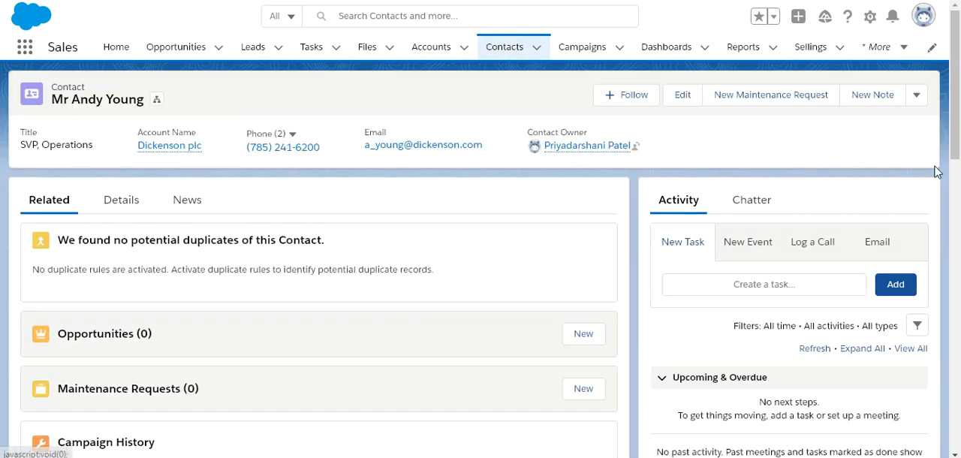
left_click_drag(958, 107, 952, 312)
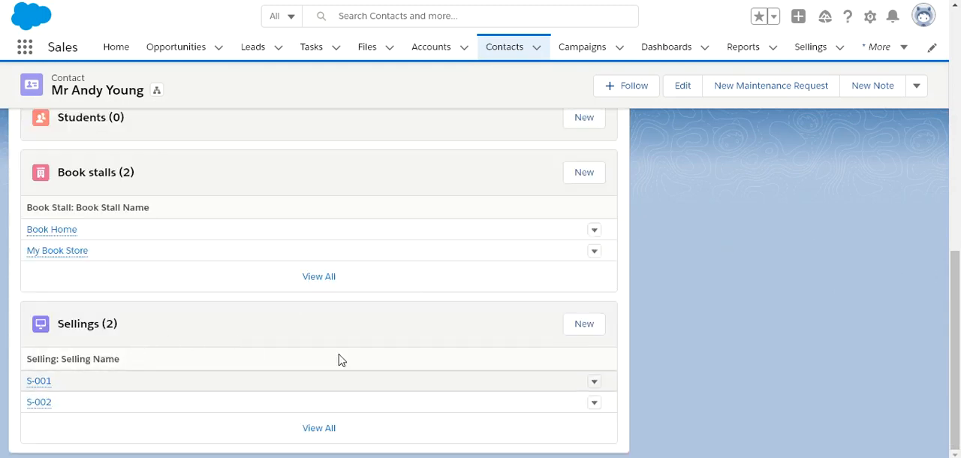
Open the list of recently viewed Books in the Sales app.
left_click(897, 57)
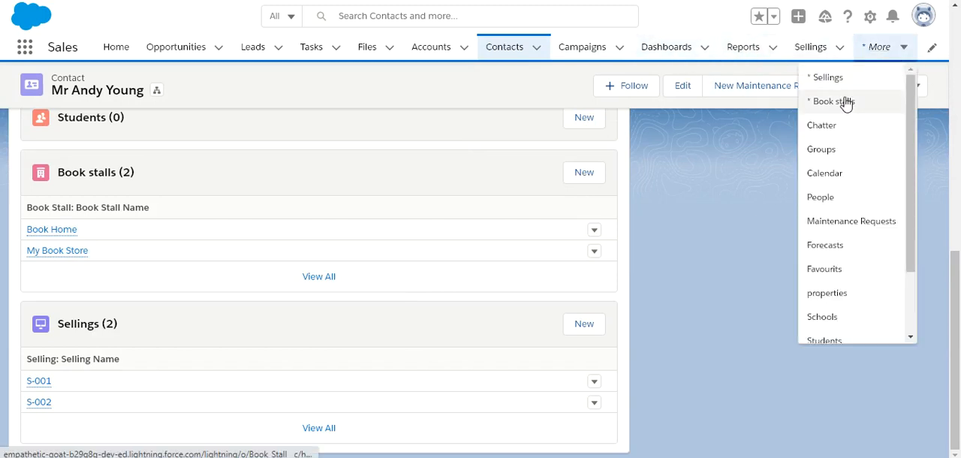
left_click_drag(912, 229, 913, 263)
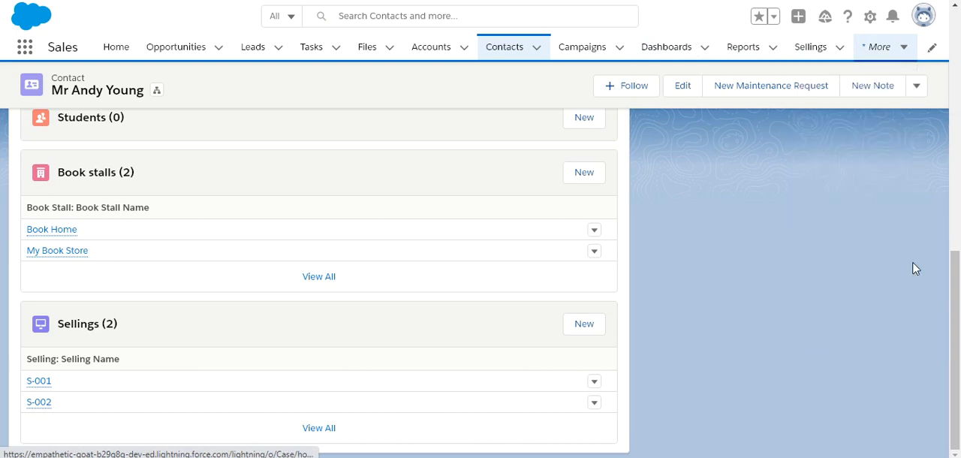
left_click(904, 55)
left_click(904, 55)
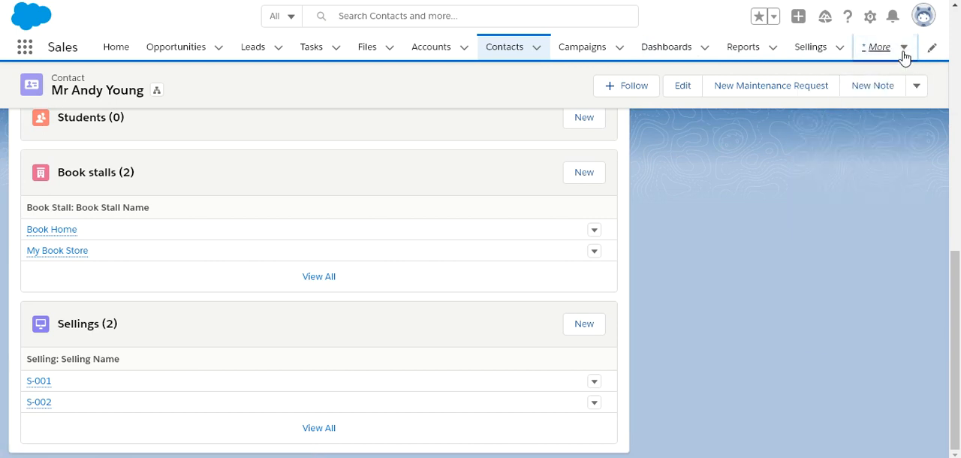
left_click(904, 55)
scroll(917, 167, "down", 3)
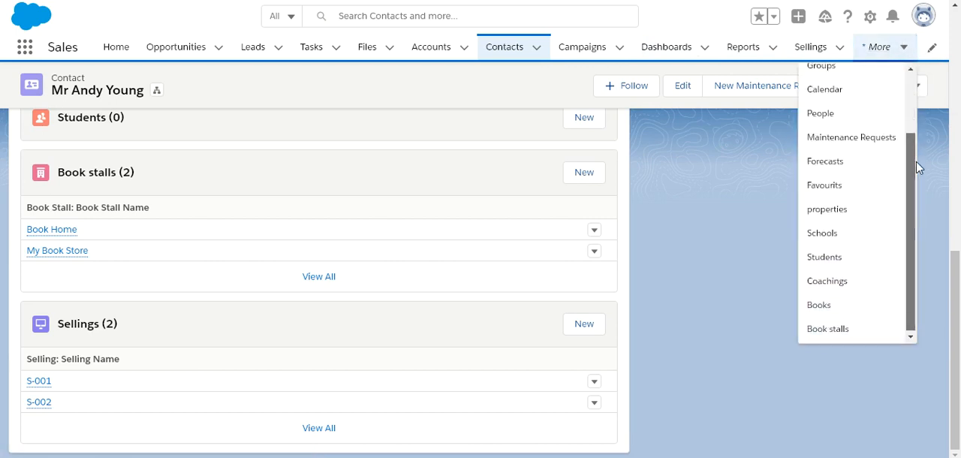
left_click(820, 308)
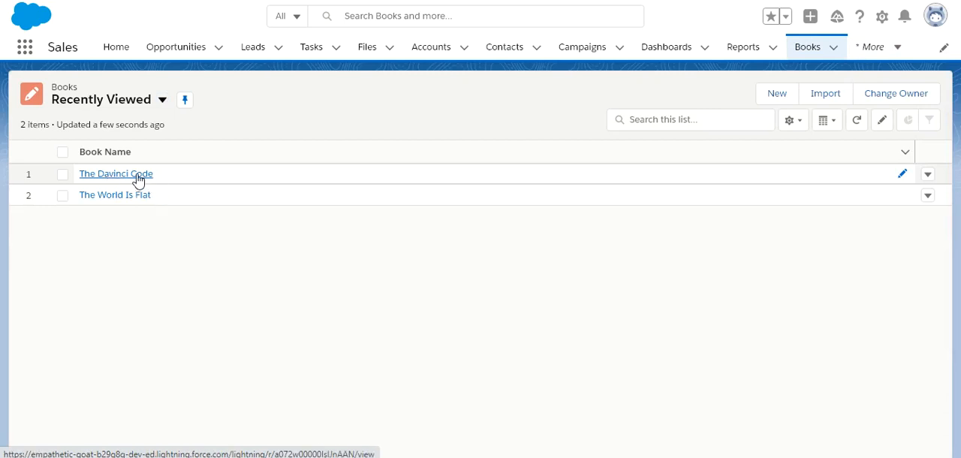
Examine the related Sellings of the book The Davinci Code and open the Selling record S-001.
left_click(139, 177)
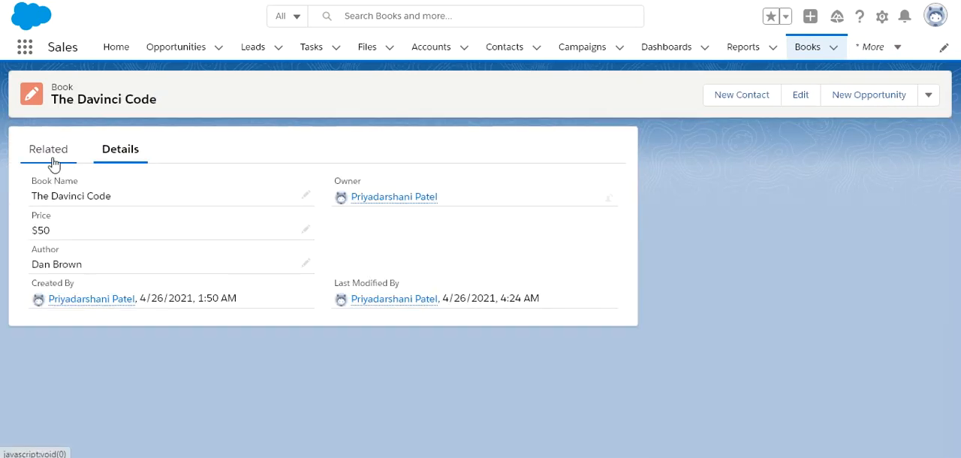
left_click(53, 159)
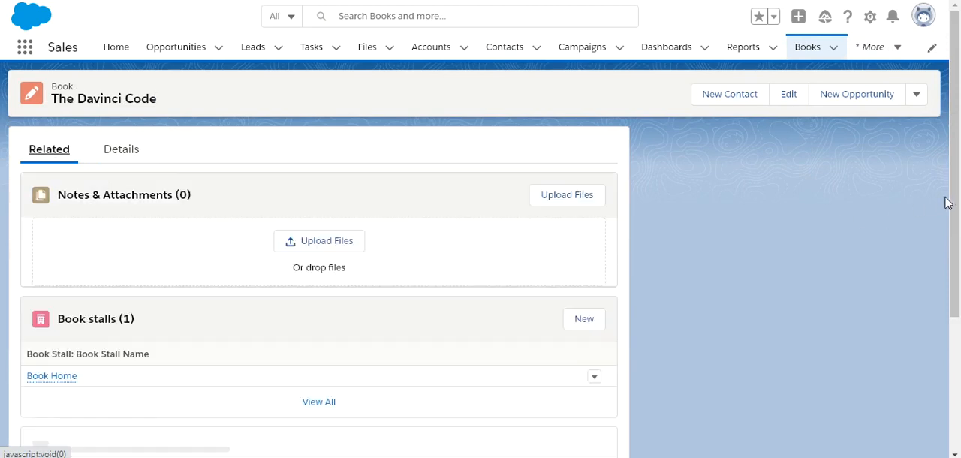
scroll(954, 202, "down", 2)
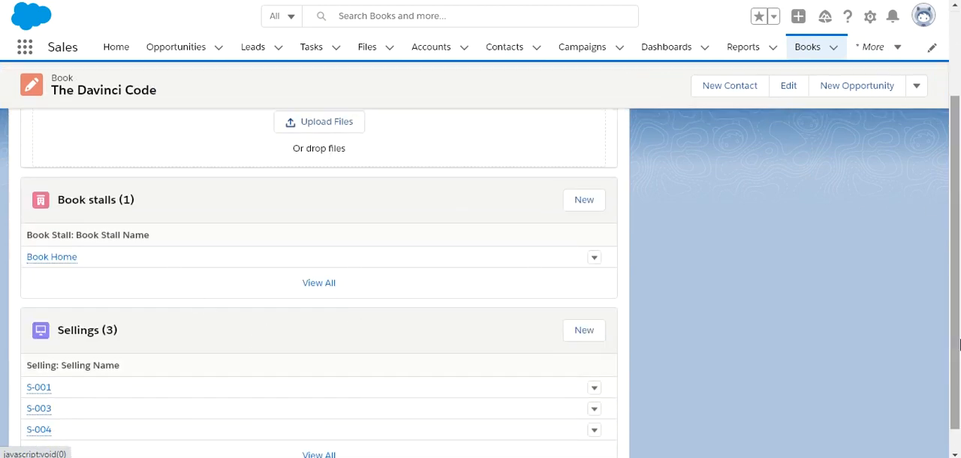
scroll(956, 300, "down", 1)
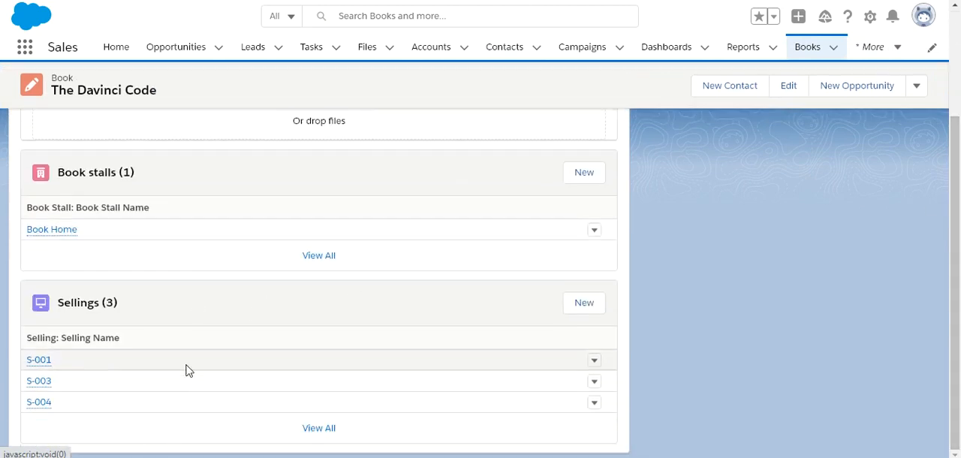
left_click(40, 364)
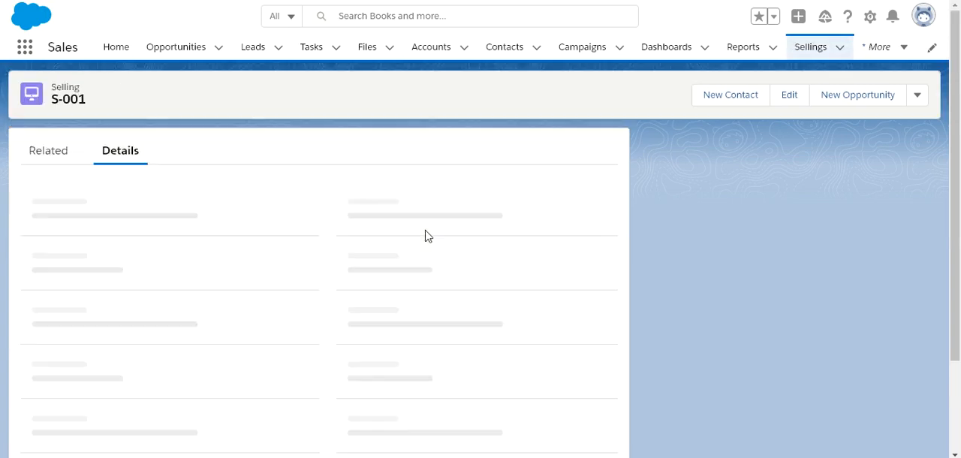